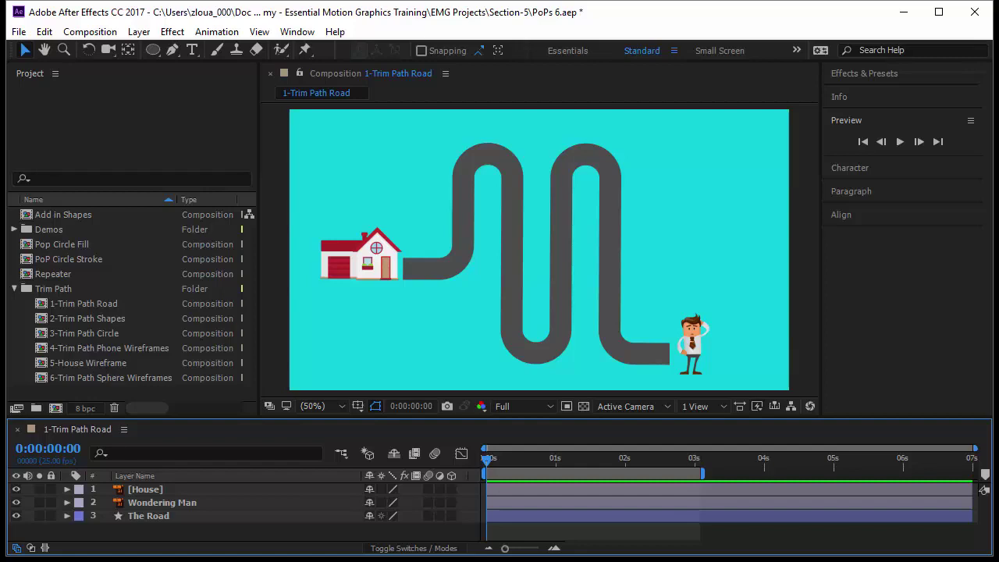
Step: Expand The Road layer and examine the path, stroke and fill inside its Shape 1 group
{"action": "left_click", "coordinate": [717, 358]}
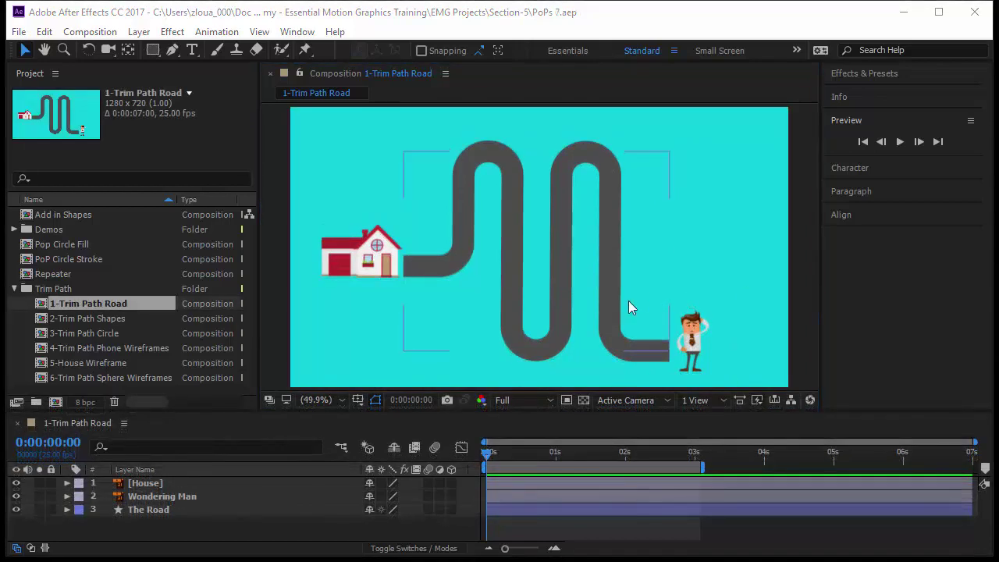
{"action": "left_click", "coordinate": [137, 508]}
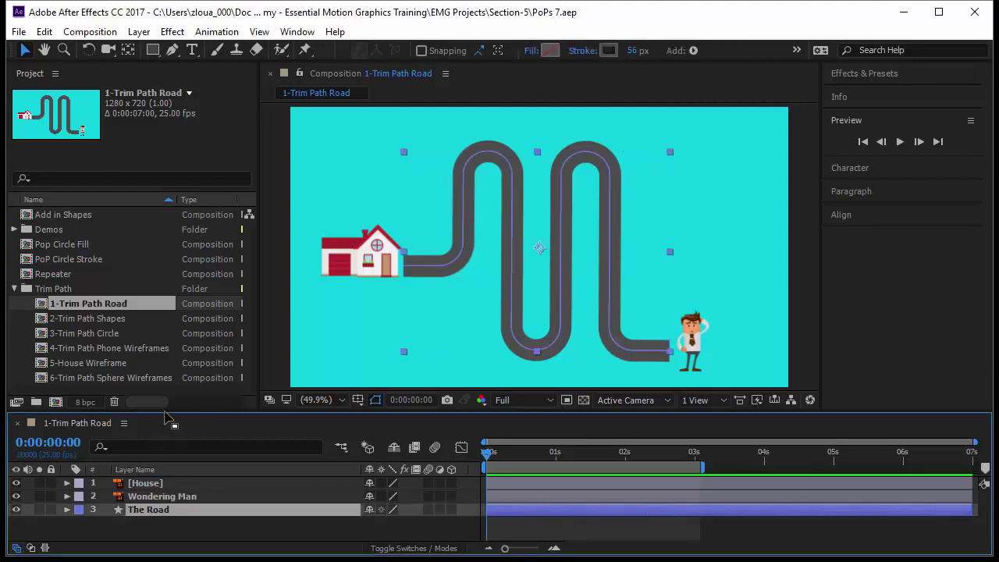
{"action": "left_click_drag", "start_coordinate": [166, 413], "coordinate": [168, 364]}
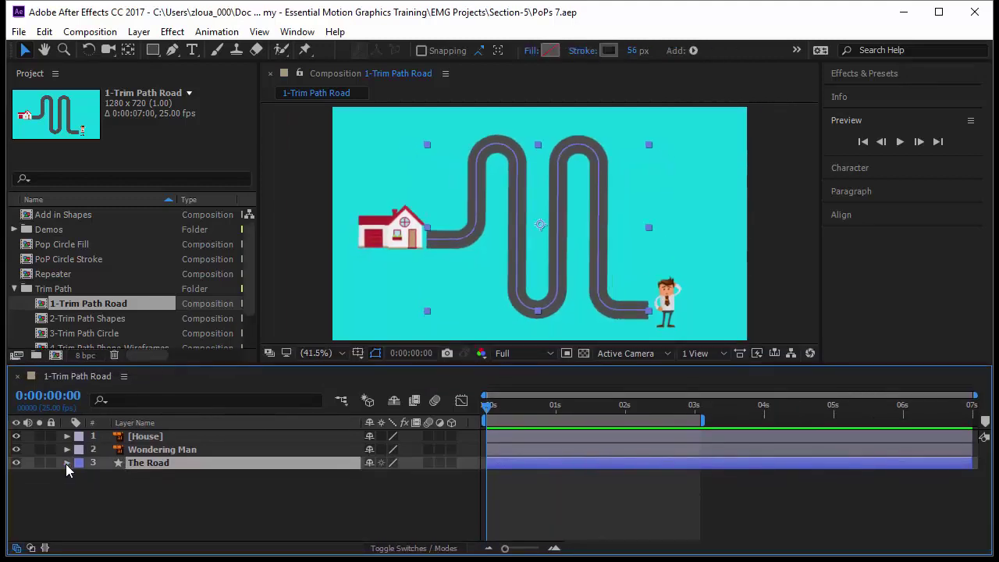
{"action": "left_click", "coordinate": [67, 462]}
{"action": "left_click", "coordinate": [108, 476]}
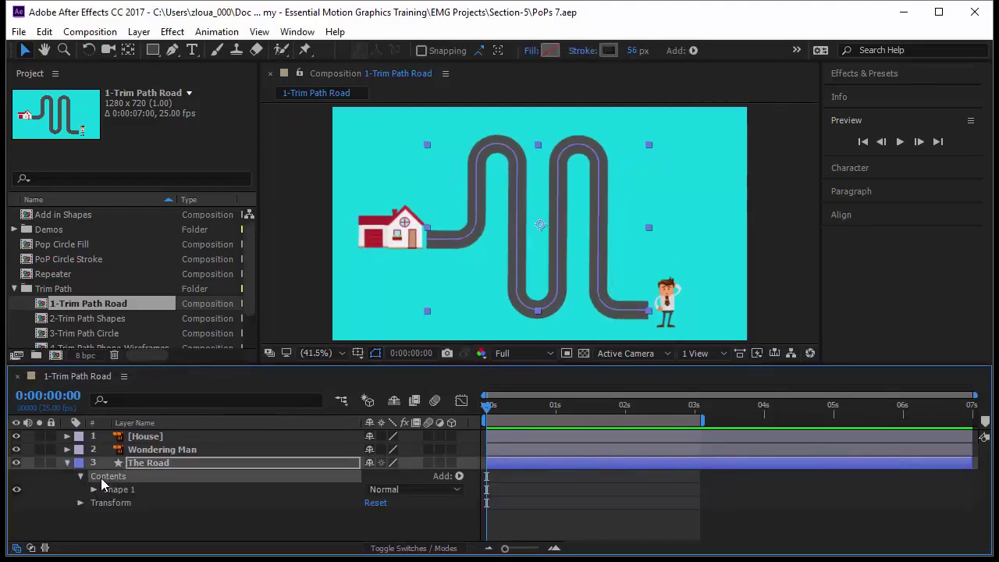
{"action": "left_click", "coordinate": [138, 494]}
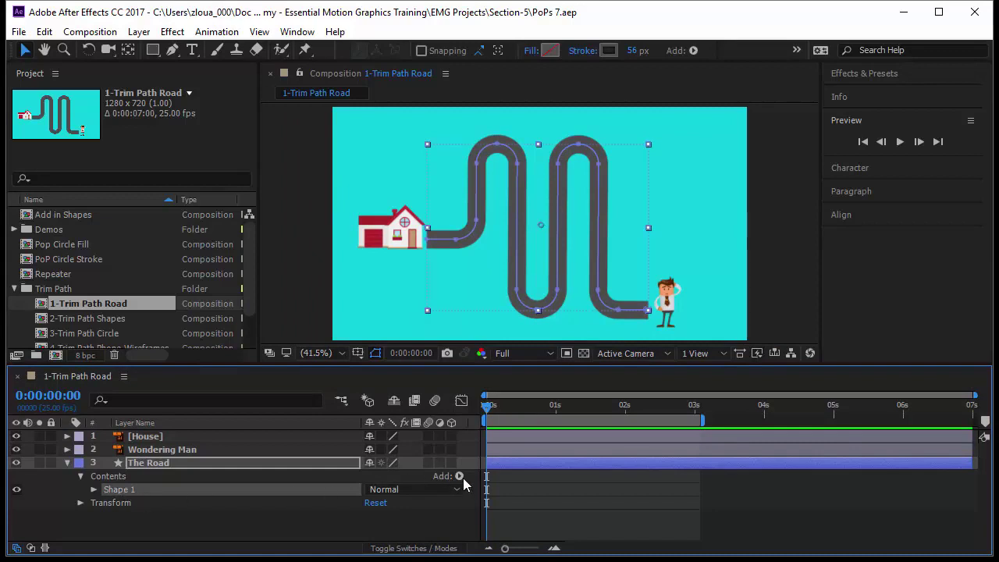
{"action": "left_click", "coordinate": [137, 477]}
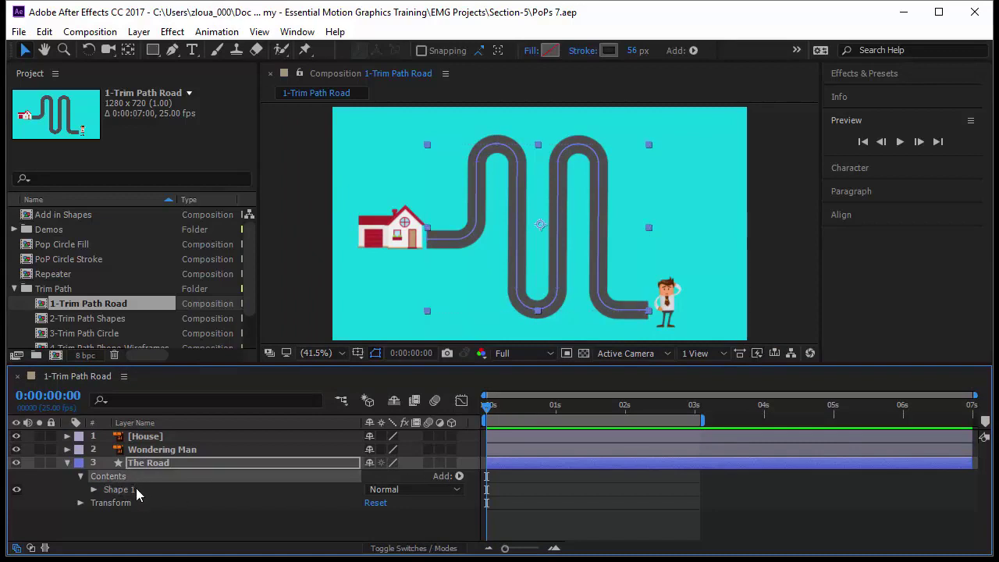
{"action": "left_click", "coordinate": [136, 488]}
{"action": "left_click", "coordinate": [94, 489]}
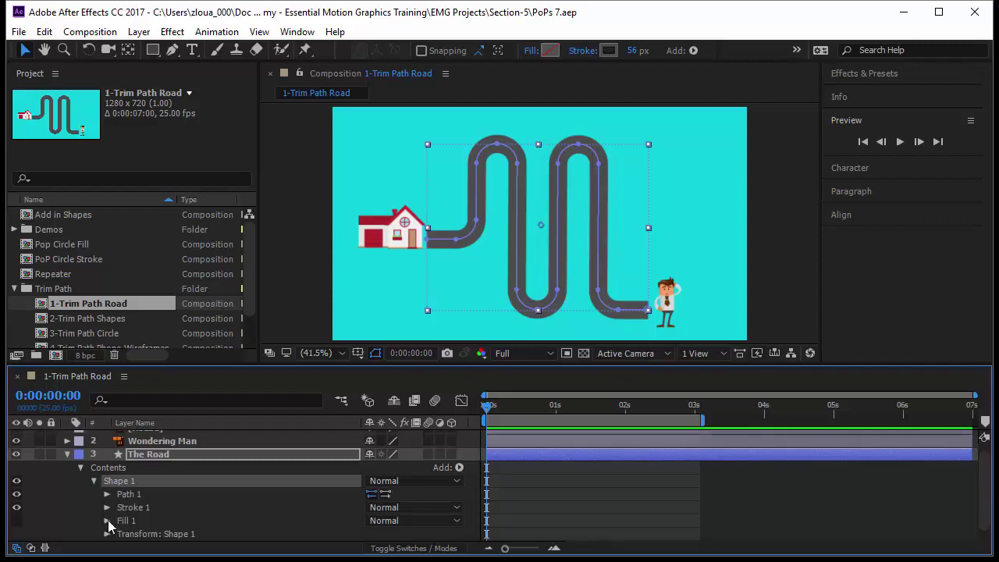
{"action": "left_click", "coordinate": [134, 495]}
{"action": "left_click", "coordinate": [145, 508]}
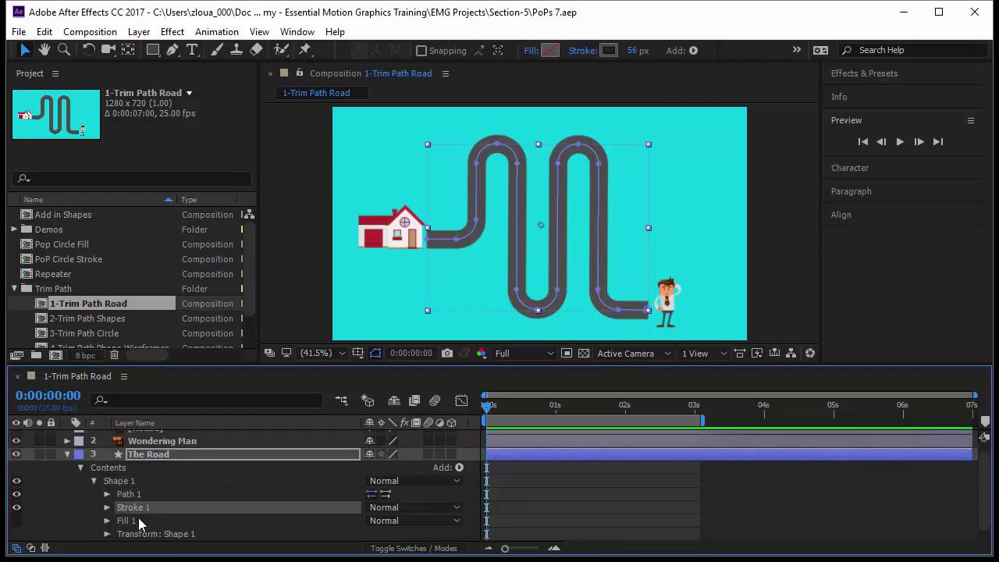
{"action": "left_click", "coordinate": [141, 521]}
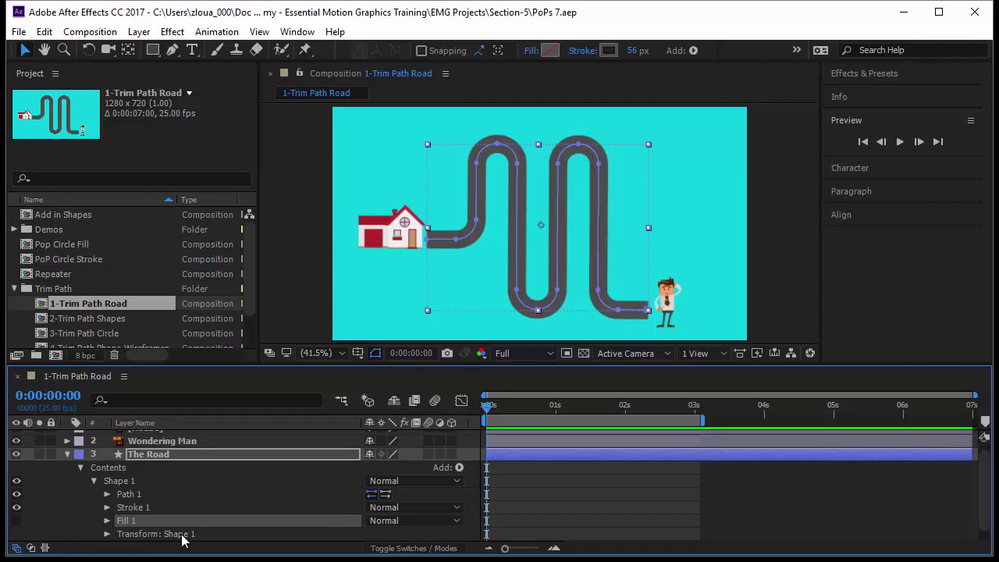
Step: Collapse Shape 1, add Trim Paths to The Road layer's contents and expand its properties
{"action": "left_click", "coordinate": [94, 481]}
{"action": "left_click", "coordinate": [458, 475]}
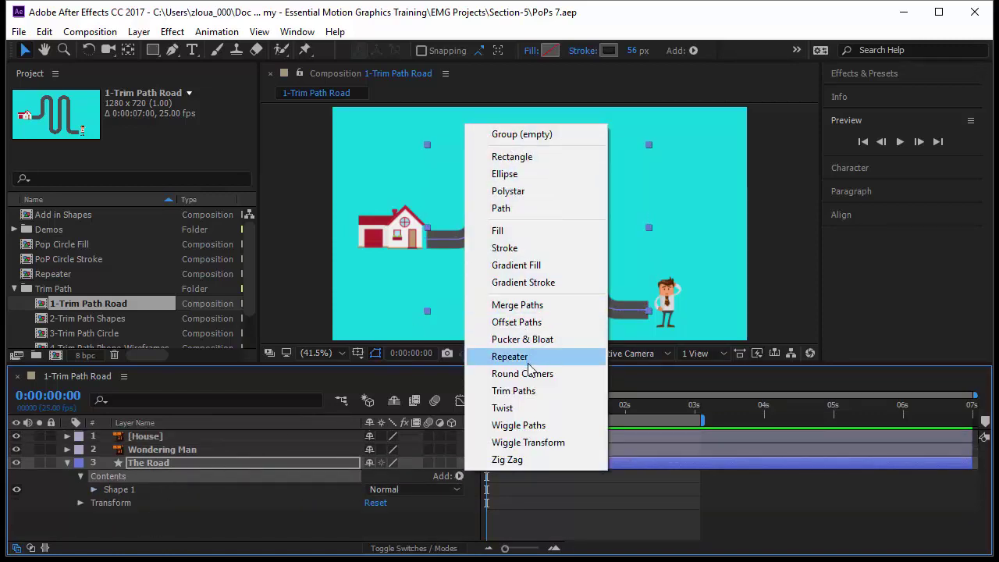
{"action": "left_click", "coordinate": [529, 391]}
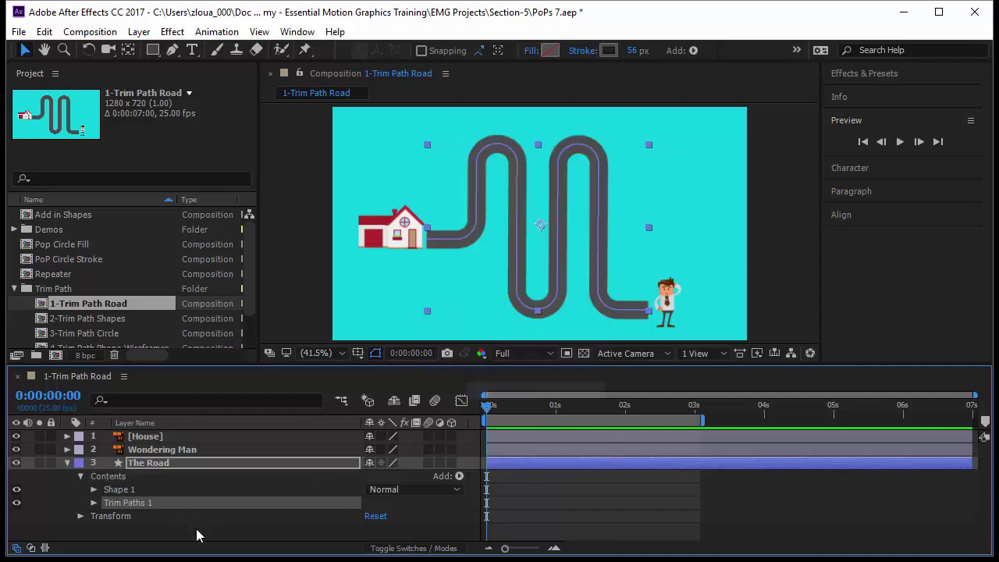
{"action": "left_click", "coordinate": [94, 502]}
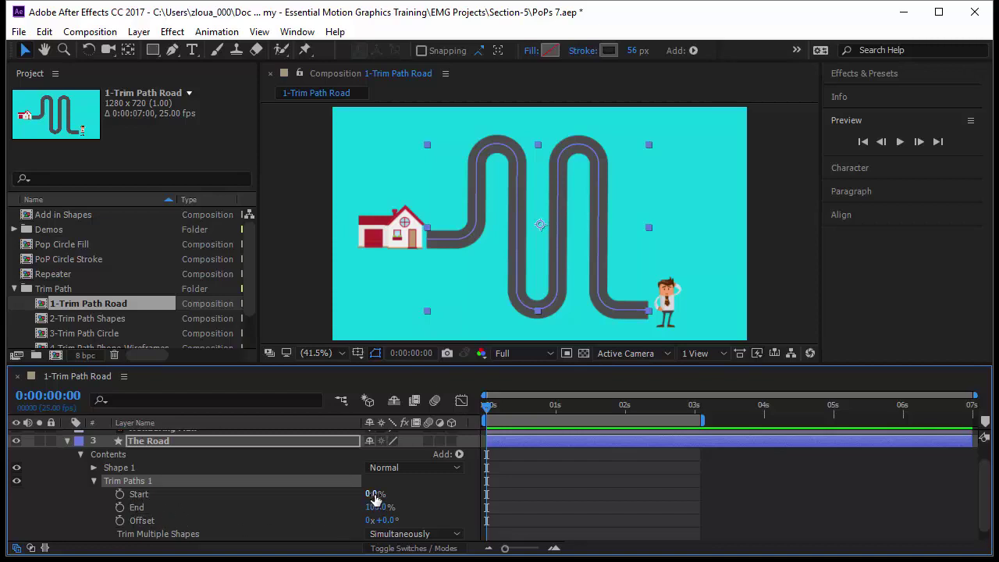
Step: Try out the road's Trim Paths Start by sweeping it up to 100% and back to 0%
{"action": "mouse_move", "coordinate": [375, 498]}
{"action": "left_mouse_down"}
{"action": "mouse_move", "coordinate": [473, 503]}
{"action": "mouse_move", "coordinate": [369, 498]}
{"action": "mouse_move", "coordinate": [379, 493]}
{"action": "mouse_move", "coordinate": [366, 481]}
{"action": "left_mouse_up"}
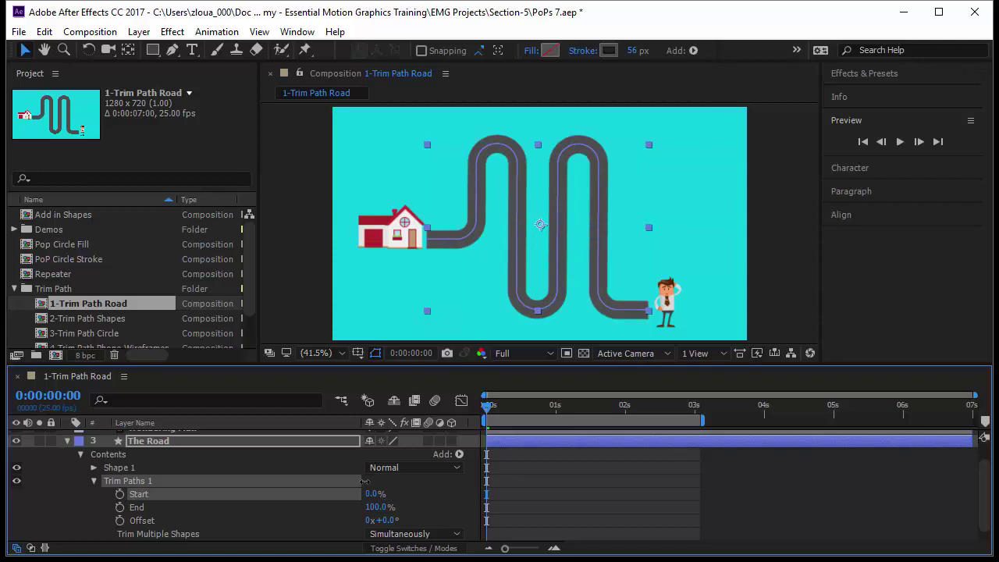
{"action": "left_click_drag", "start_coordinate": [365, 481], "coordinate": [476, 499]}
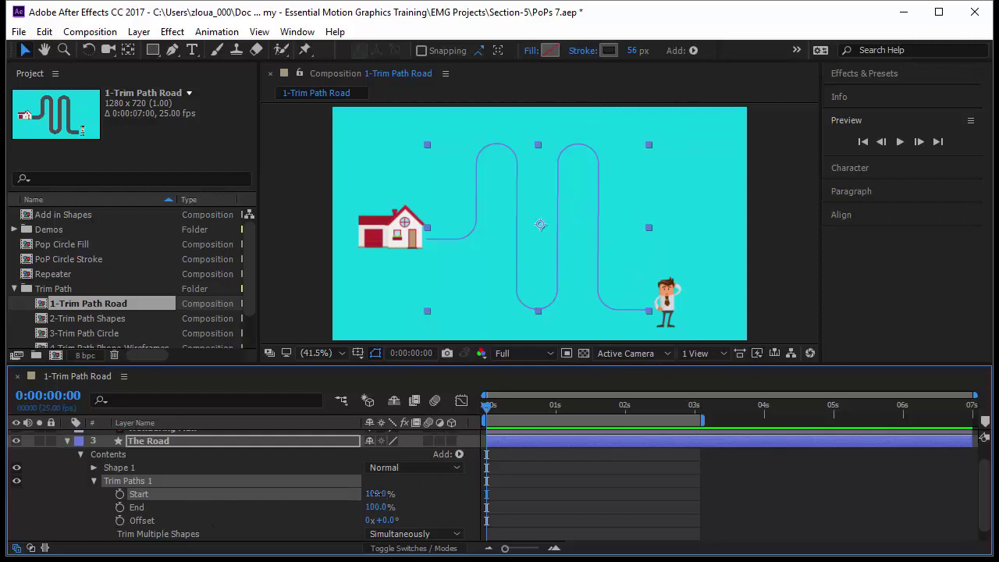
{"action": "left_click_drag", "start_coordinate": [377, 493], "coordinate": [299, 505]}
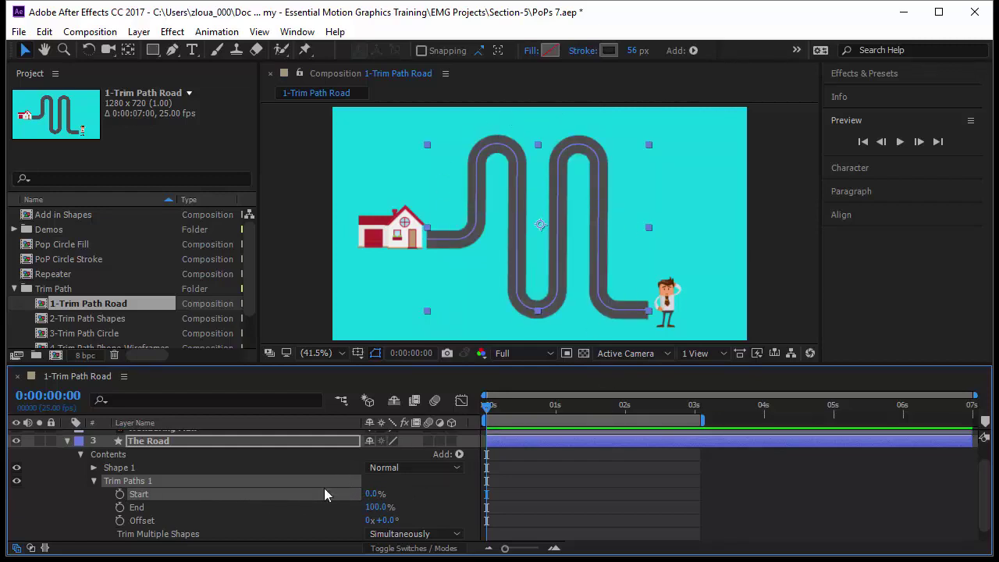
Step: Set the road's Trim Paths End to 0%, keeping Start at 0%
{"action": "left_click", "coordinate": [158, 503]}
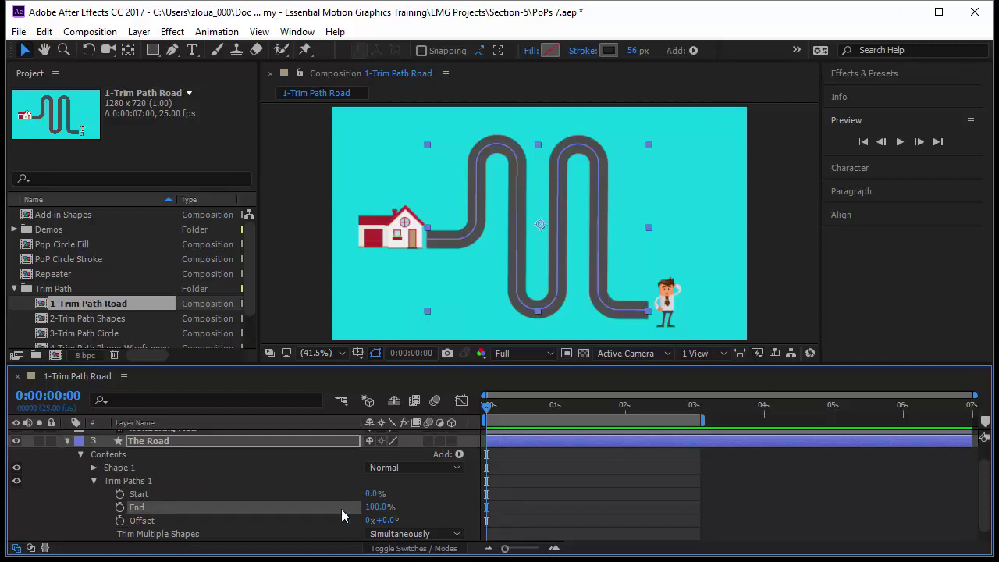
{"action": "left_click_drag", "start_coordinate": [379, 508], "coordinate": [417, 513]}
{"action": "left_click", "coordinate": [289, 495]}
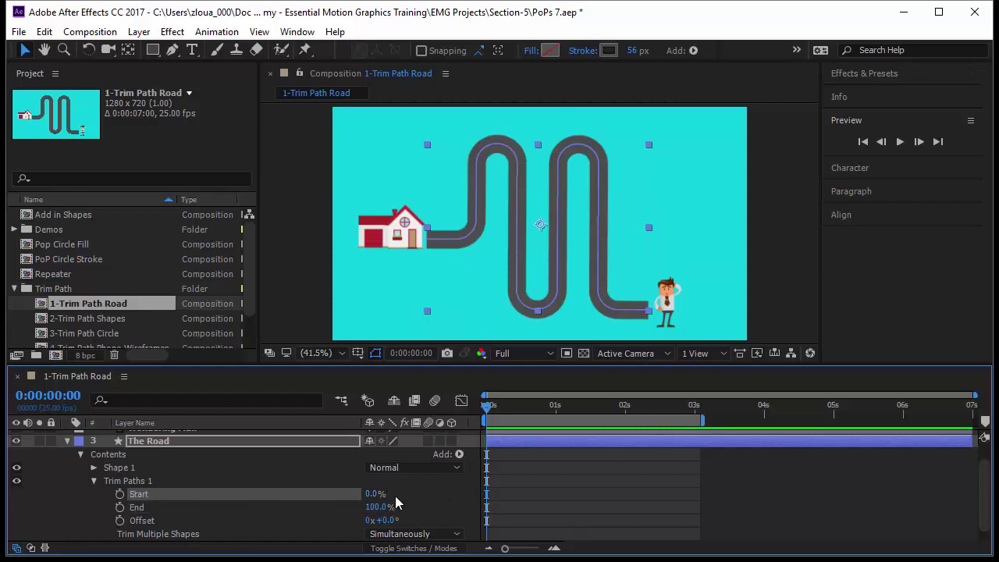
{"action": "left_click", "coordinate": [309, 508]}
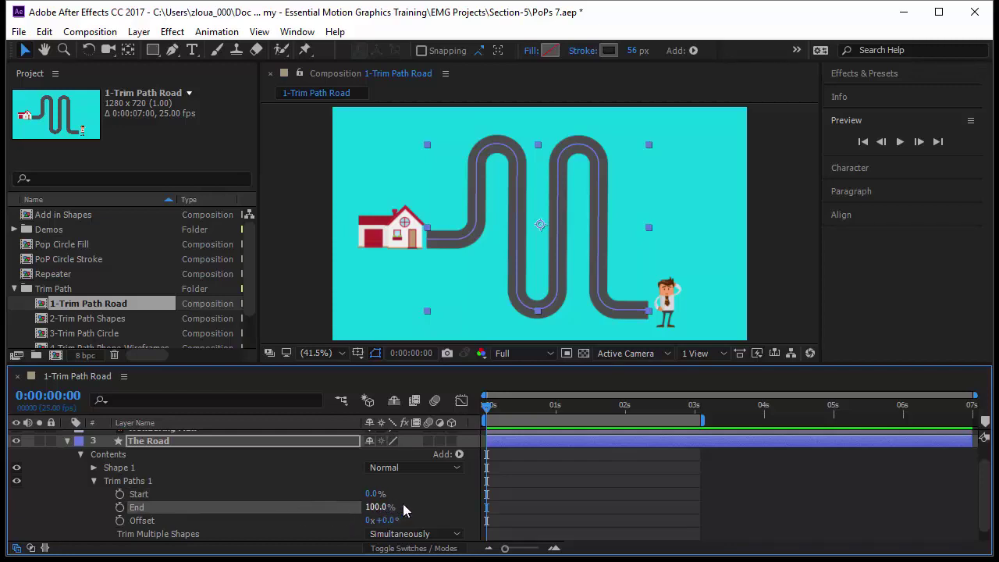
{"action": "left_click_drag", "start_coordinate": [383, 509], "coordinate": [367, 505]}
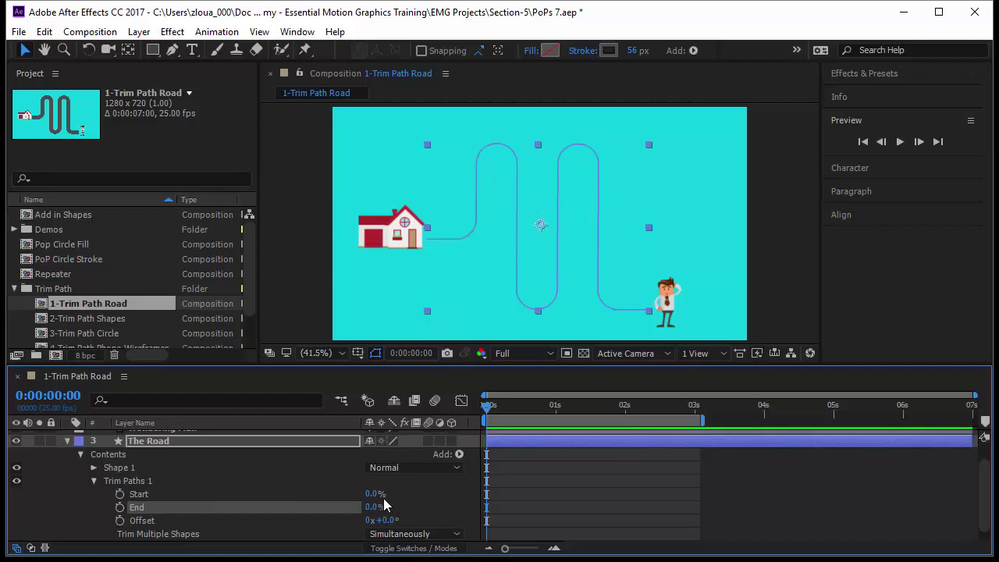
{"action": "mouse_move", "coordinate": [373, 497]}
{"action": "left_mouse_down"}
{"action": "mouse_move", "coordinate": [468, 500]}
{"action": "mouse_move", "coordinate": [373, 496]}
{"action": "left_mouse_up"}
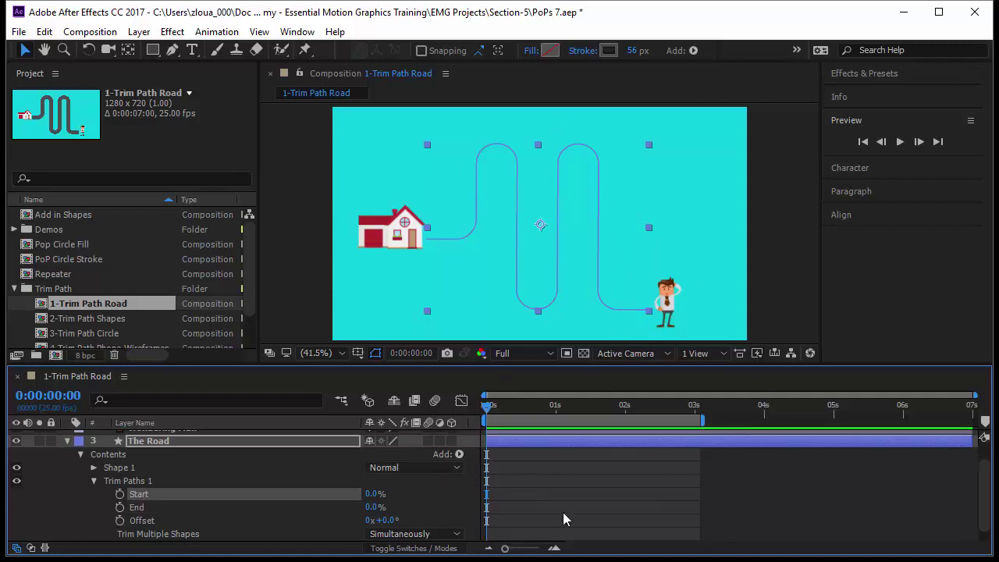
Step: Keyframe the road's Trim Paths Start at 0% at 0:00:00:08 and at 100% at 0:00:01:00
{"action": "left_click", "coordinate": [598, 464]}
{"action": "left_click", "coordinate": [509, 405]}
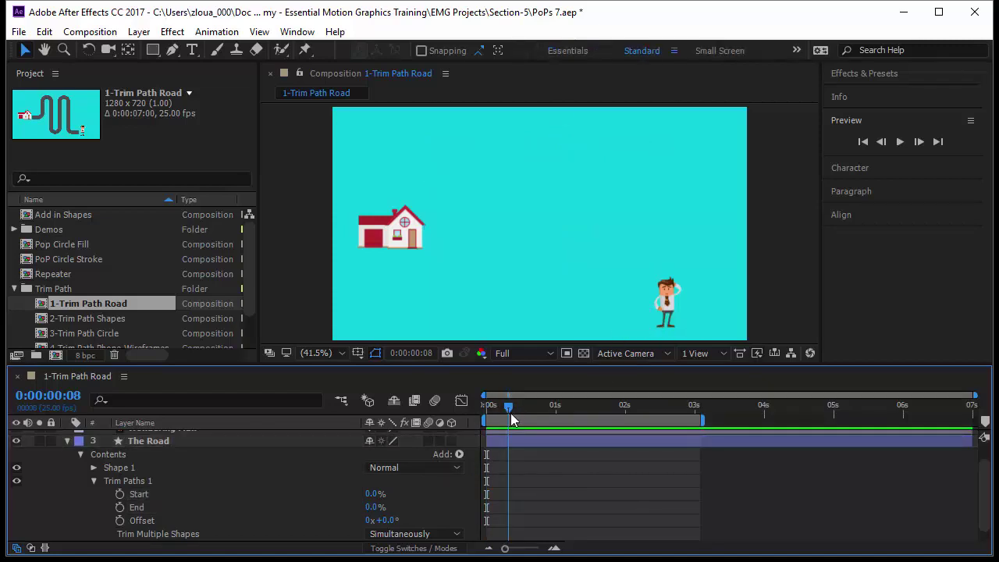
{"action": "left_click", "coordinate": [119, 494]}
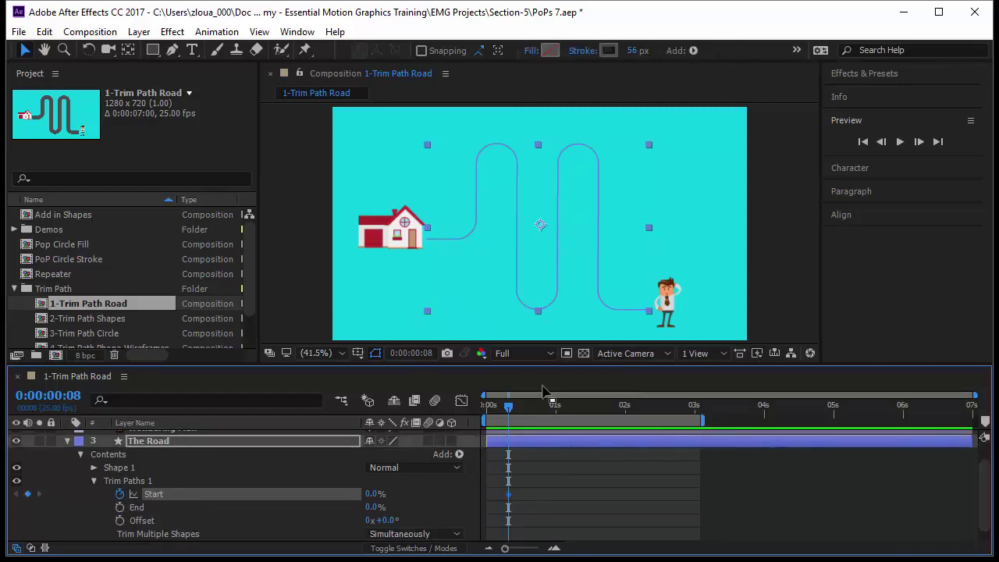
{"action": "left_click_drag", "start_coordinate": [508, 407], "coordinate": [555, 412]}
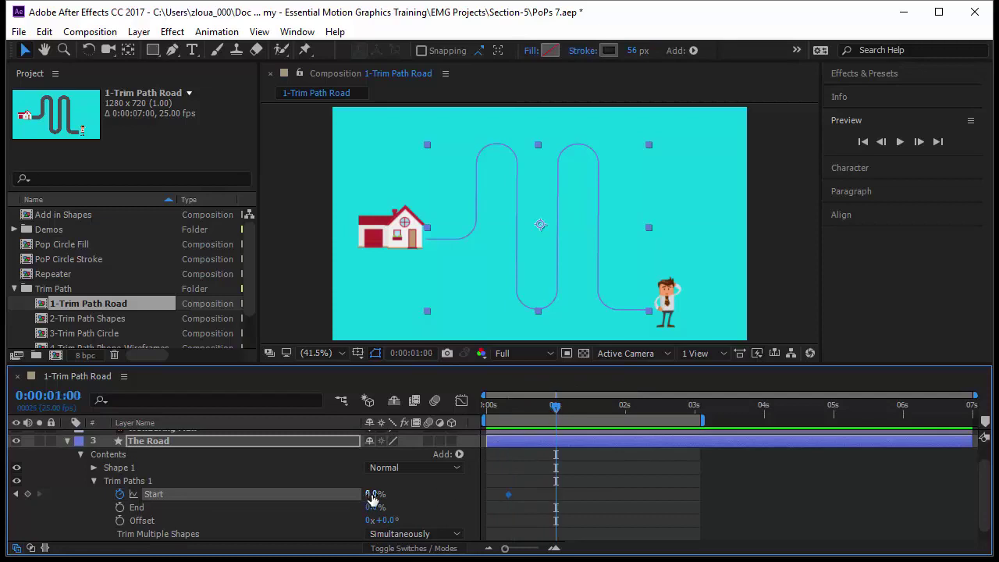
{"action": "left_click_drag", "start_coordinate": [373, 498], "coordinate": [476, 504]}
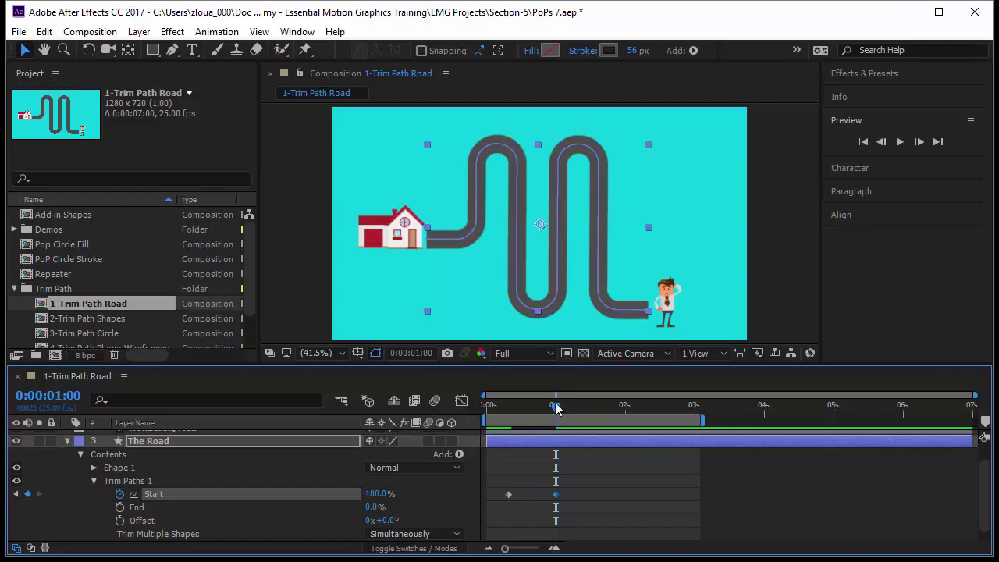
Step: Preview the road animation from the beginning of the composition
{"action": "key", "text": "Home"}
{"action": "left_click", "coordinate": [622, 511]}
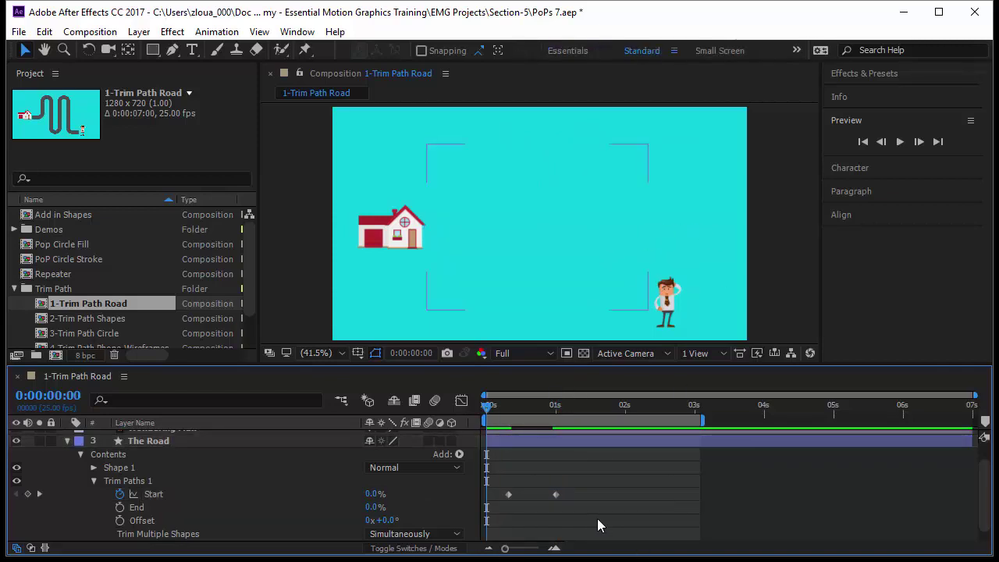
{"action": "key", "text": "space"}
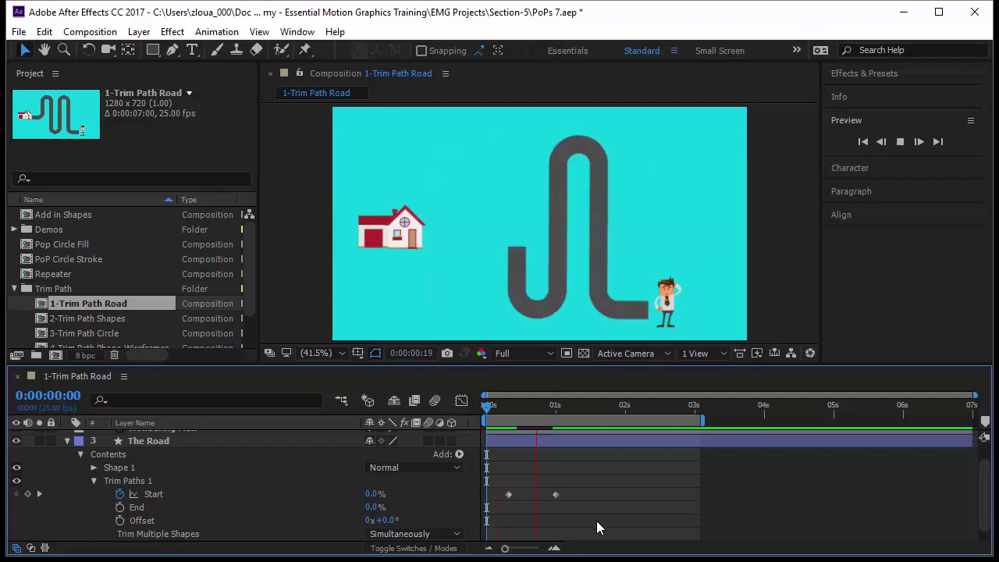
Step: Slow the road's growth by moving the second Start keyframe to 0:00:01:23, and check the animation up to it
{"action": "left_click_drag", "start_coordinate": [554, 496], "coordinate": [620, 505]}
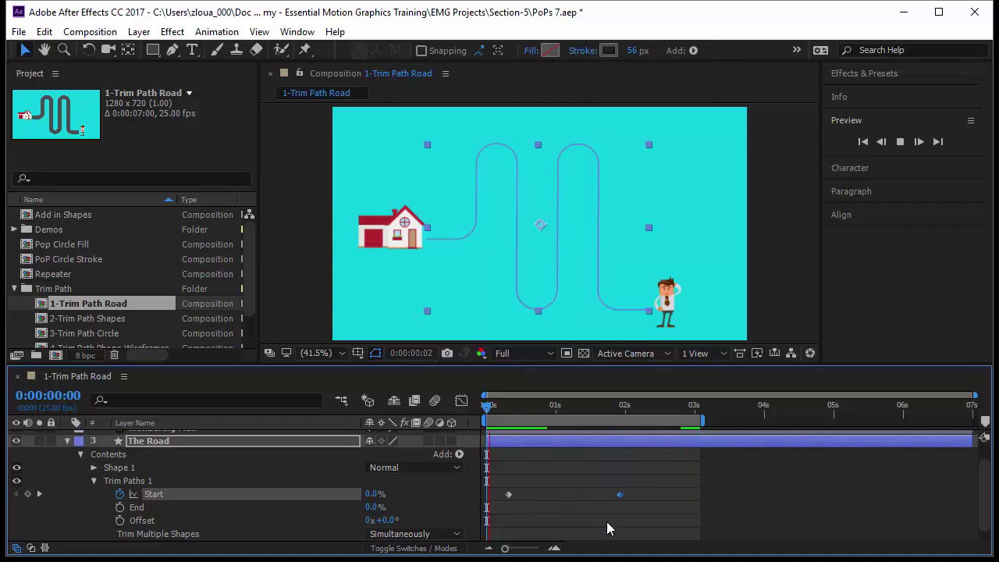
{"action": "left_click", "coordinate": [616, 540]}
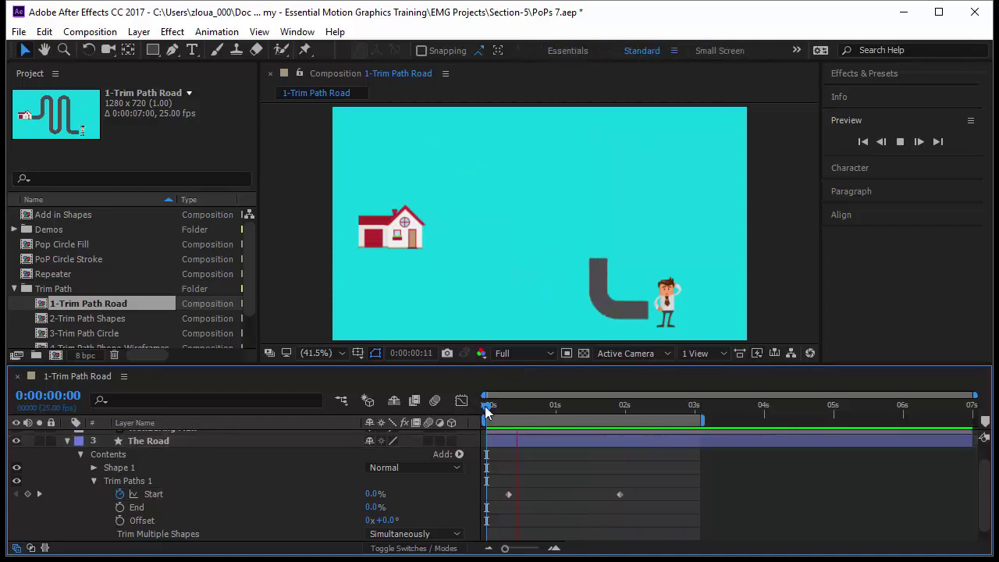
{"action": "mouse_move", "coordinate": [487, 412]}
{"action": "left_mouse_down"}
{"action": "mouse_move", "coordinate": [586, 427]}
{"action": "mouse_move", "coordinate": [619, 443]}
{"action": "left_mouse_up"}
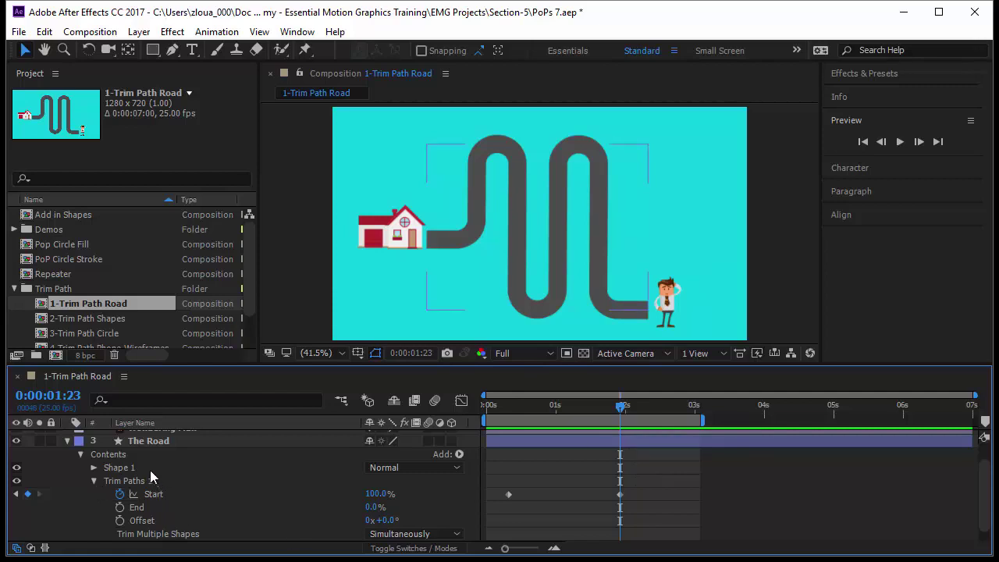
Step: Duplicate The Road layer and rename the copy Dots
{"action": "left_click", "coordinate": [159, 442]}
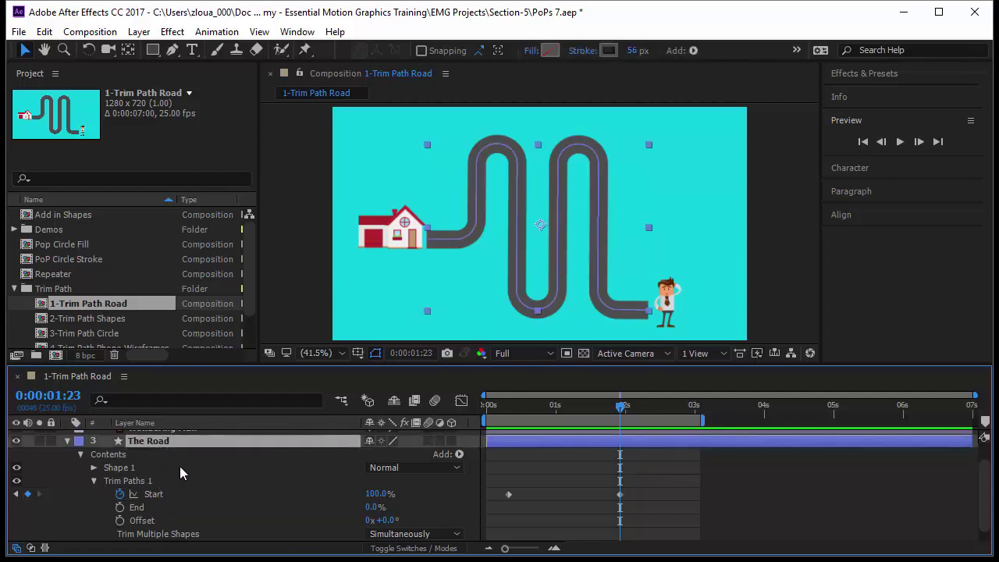
{"action": "key", "text": "ctrl+d"}
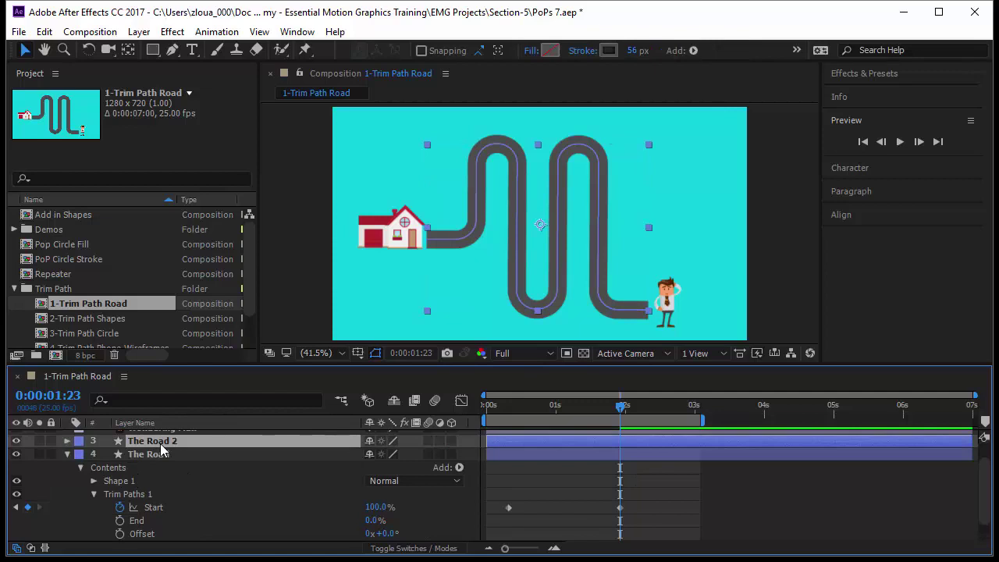
{"action": "key", "text": "Return"}
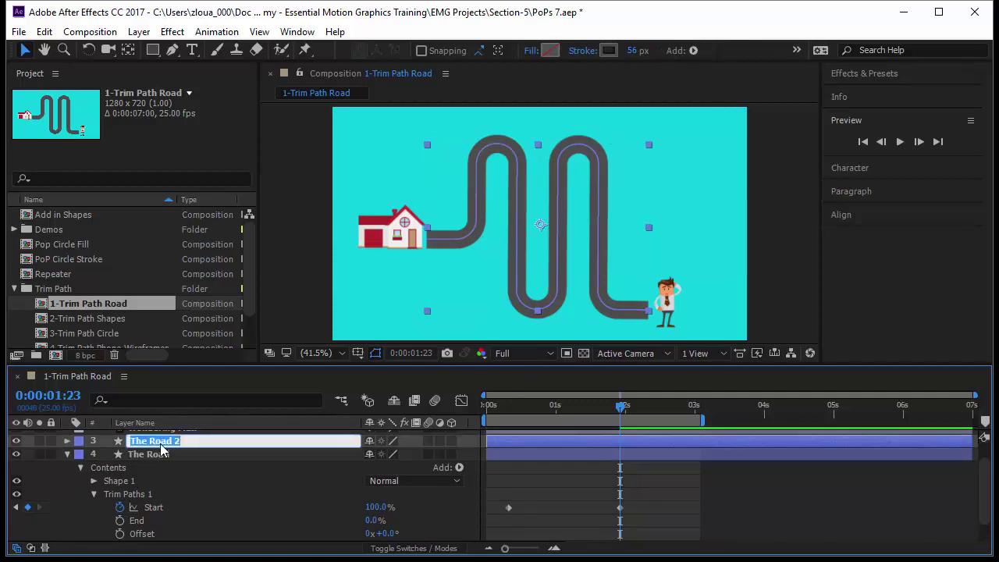
{"action": "type", "text": "Dots"}
{"action": "key", "text": "Return"}
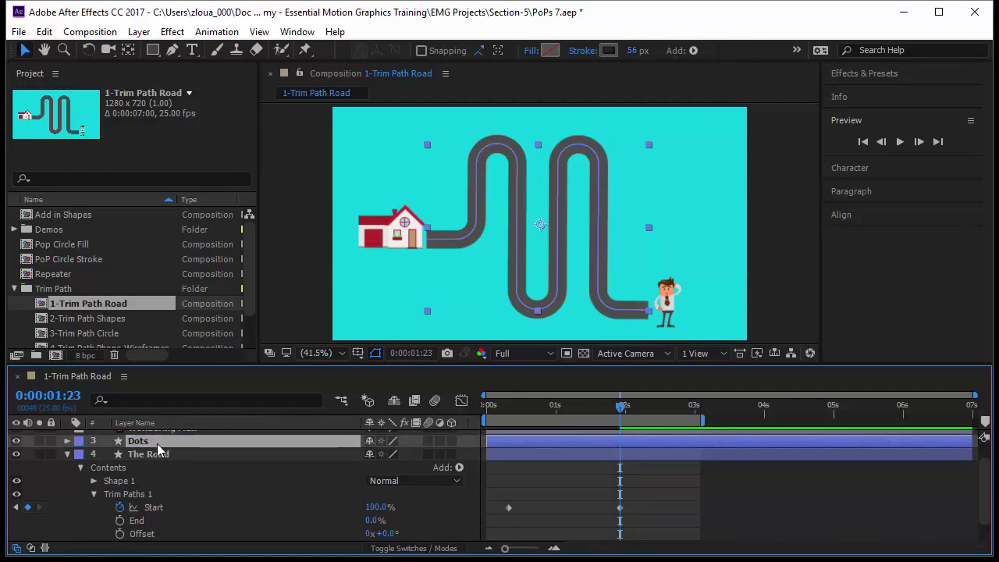
Step: Expand the Dots layer's contents and delete its Trim Paths
{"action": "left_click", "coordinate": [80, 454]}
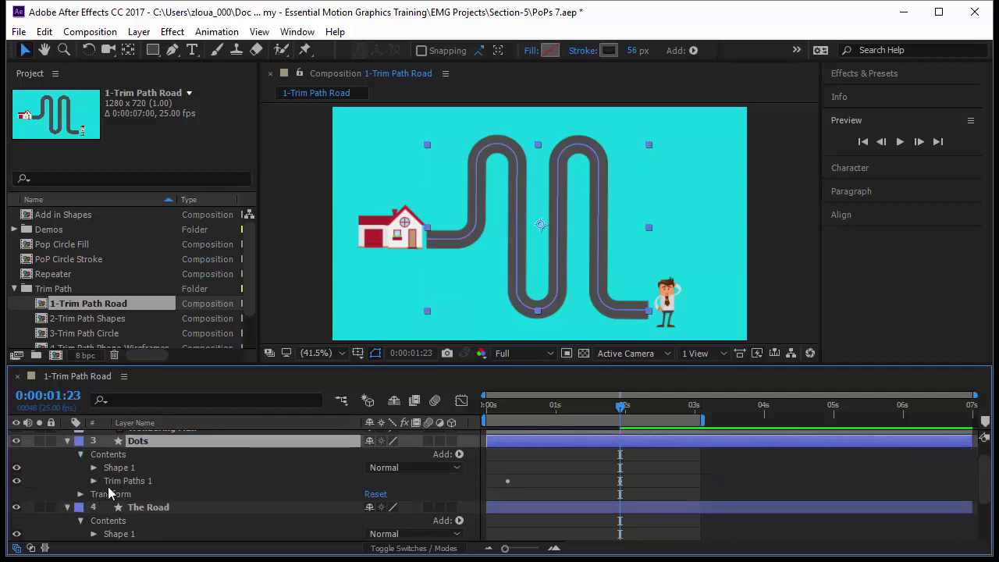
{"action": "left_click", "coordinate": [121, 481]}
{"action": "key", "text": "Delete"}
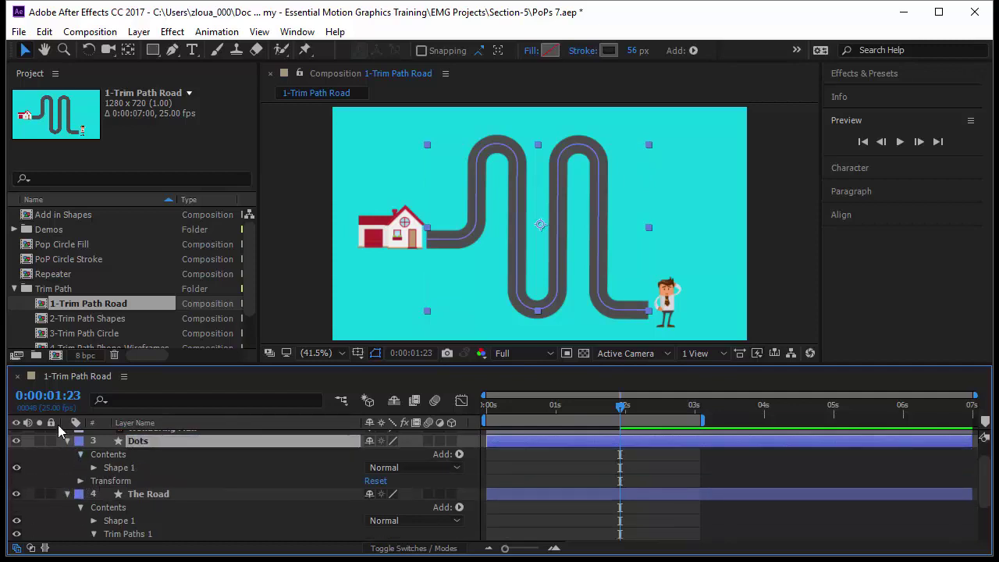
Step: Change the Dots layer's stroke color to white (FFFFFF)
{"action": "left_click", "coordinate": [608, 51]}
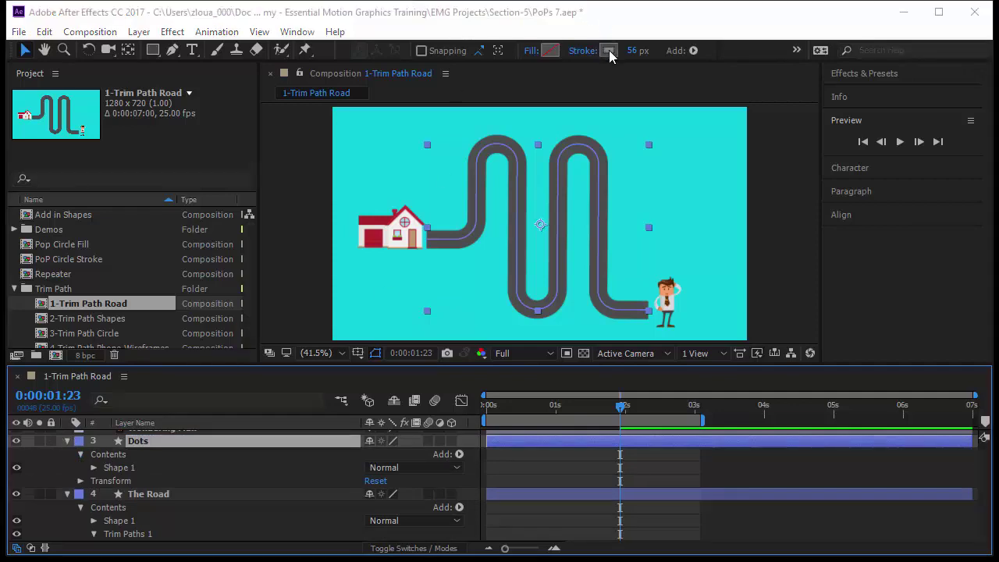
{"action": "left_click_drag", "start_coordinate": [114, 82], "coordinate": [4, 37]}
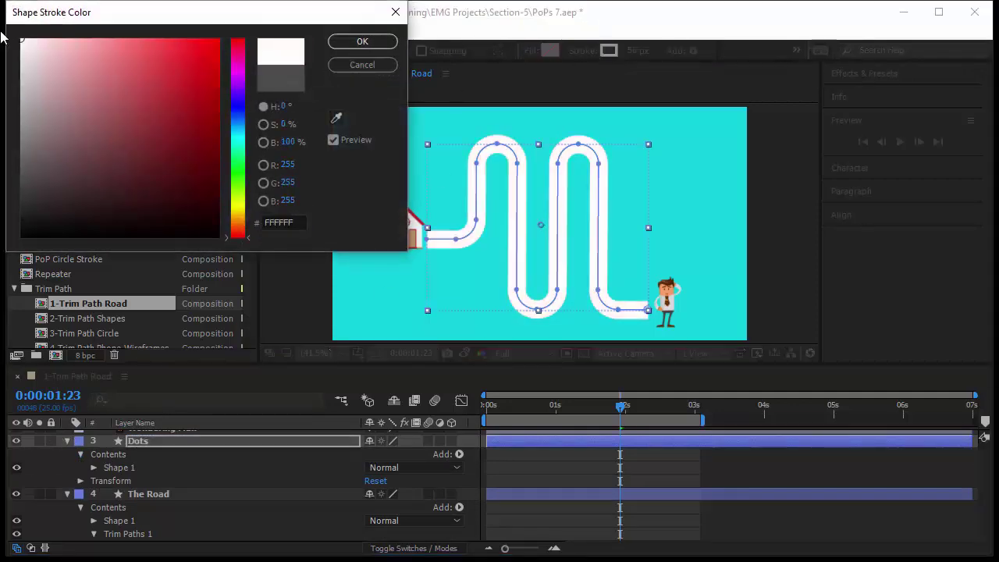
{"action": "left_click", "coordinate": [350, 44]}
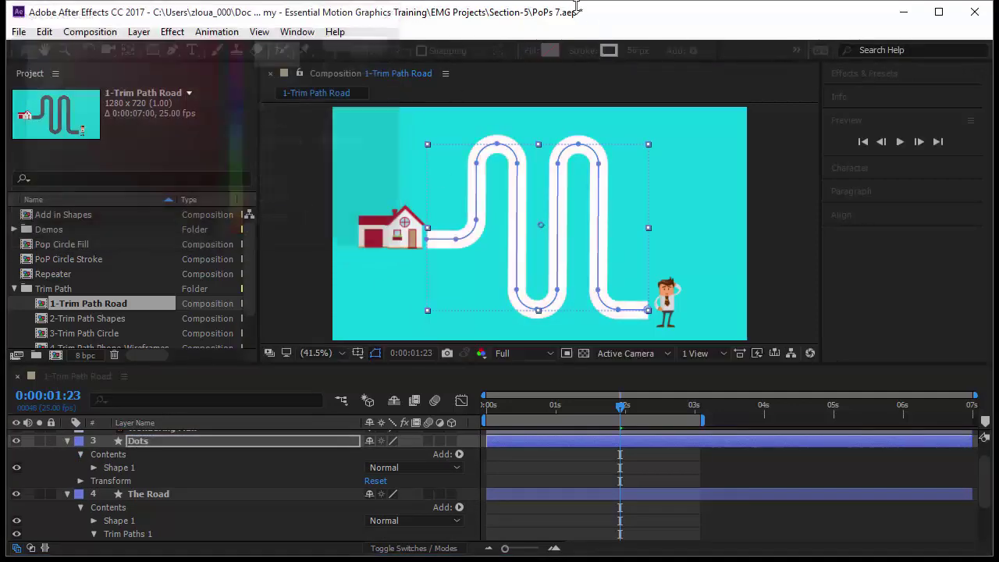
Step: Add a dash to the Dots layer's Stroke 1 and set the stroke width to 10 px
{"action": "left_click", "coordinate": [95, 468]}
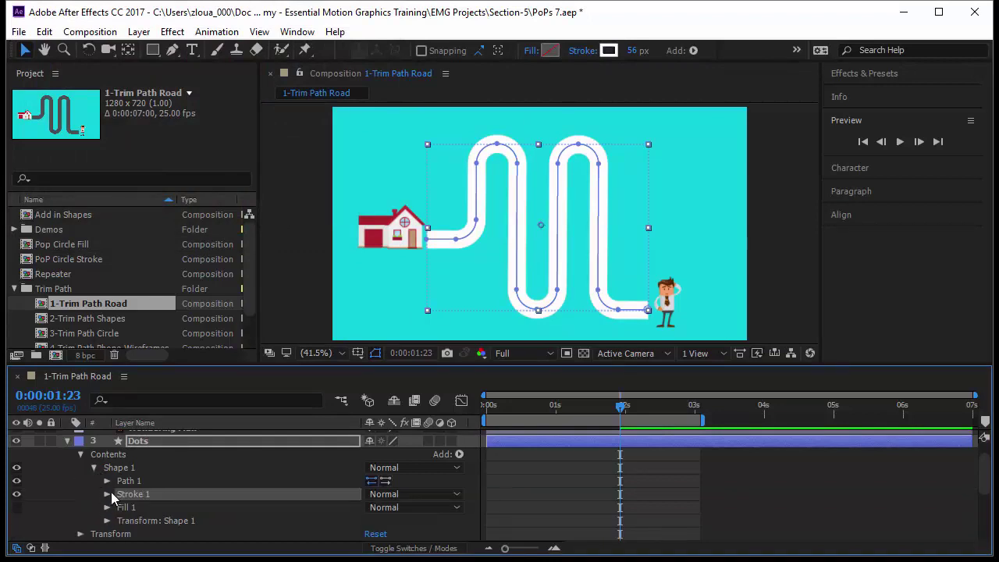
{"action": "left_click", "coordinate": [107, 494]}
{"action": "scroll", "coordinate": [132, 516], "scroll_direction": "down", "scroll_amount": 2}
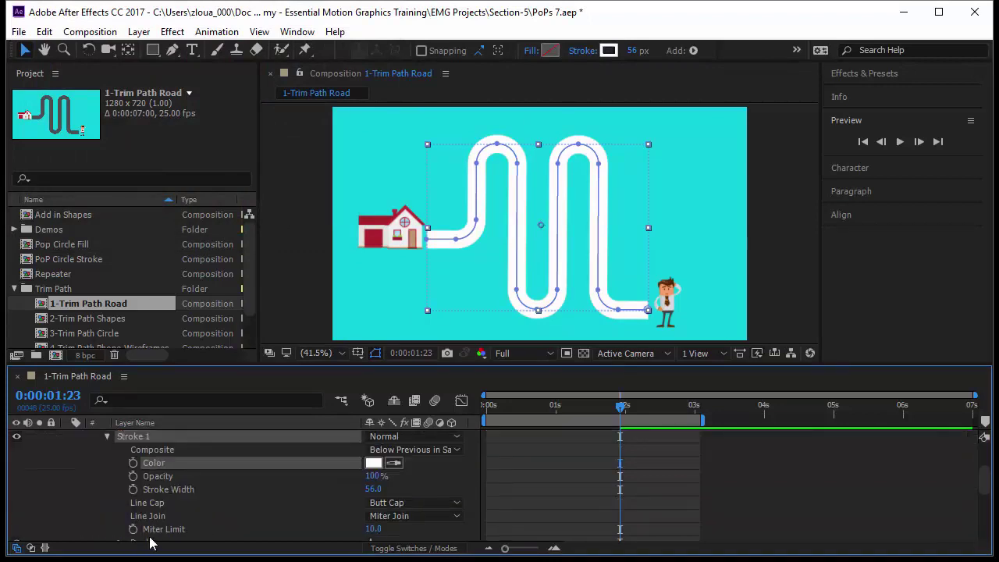
{"action": "scroll", "coordinate": [172, 515], "scroll_direction": "down", "scroll_amount": 2}
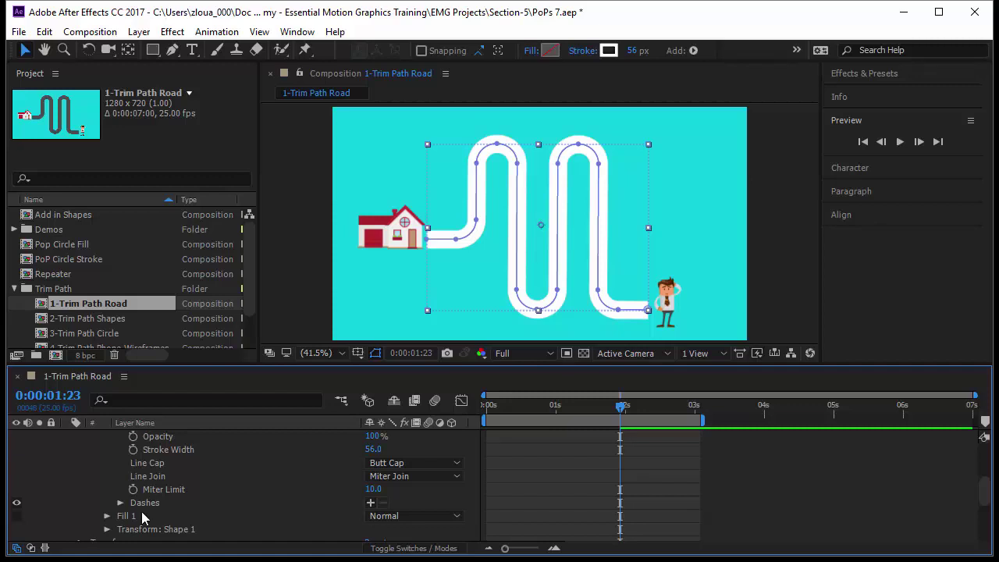
{"action": "left_click", "coordinate": [371, 503]}
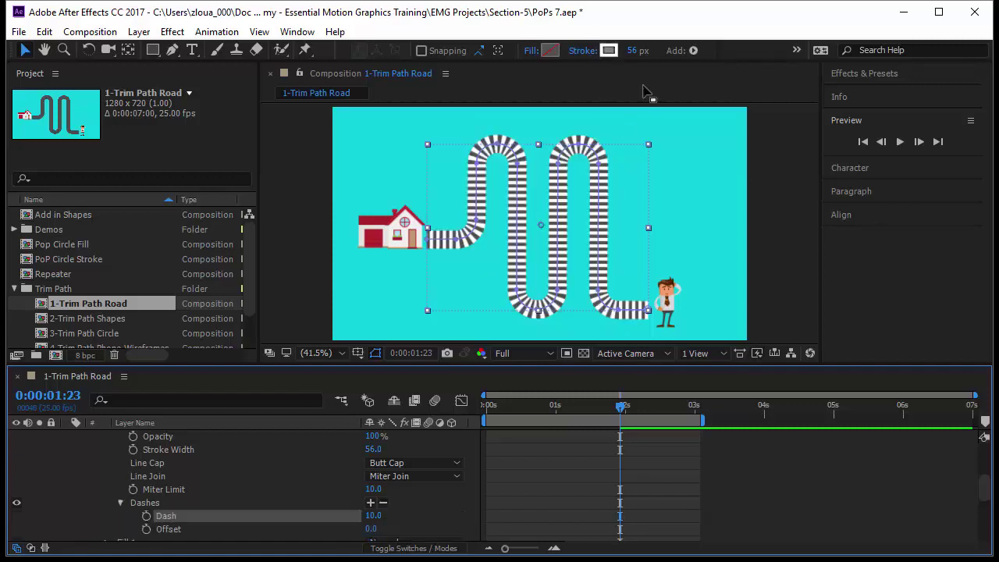
{"action": "left_click", "coordinate": [637, 50]}
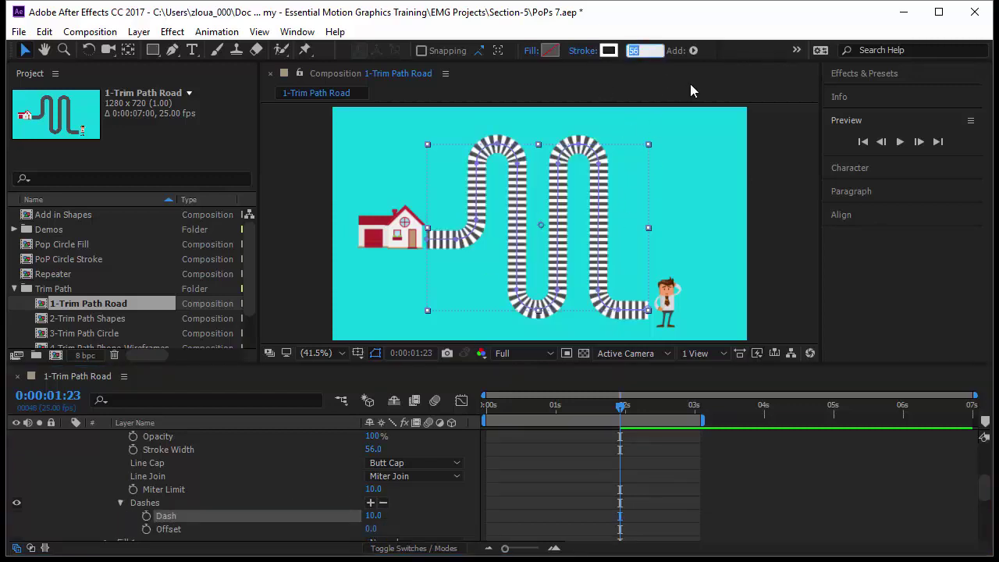
{"action": "type", "text": "10"}
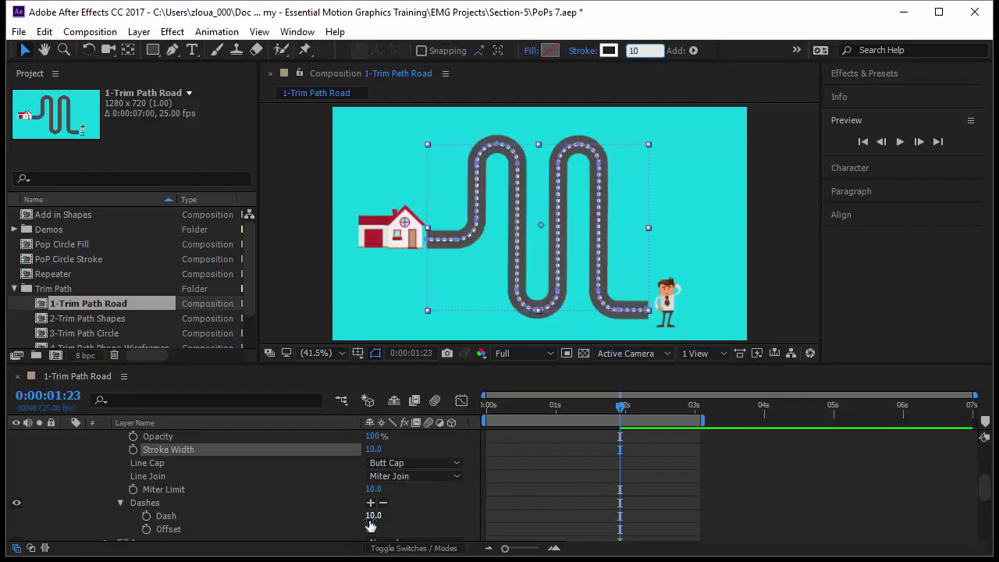
Step: Set the Dots stroke's Dash length to 26 and its Line Cap to Round Cap
{"action": "left_click_drag", "start_coordinate": [374, 520], "coordinate": [386, 520]}
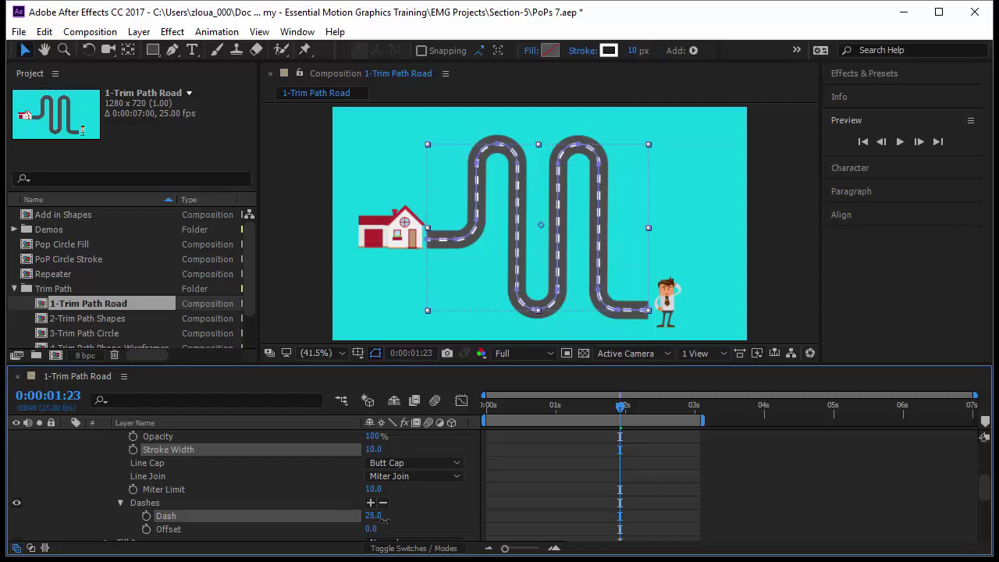
{"action": "left_click", "coordinate": [404, 467]}
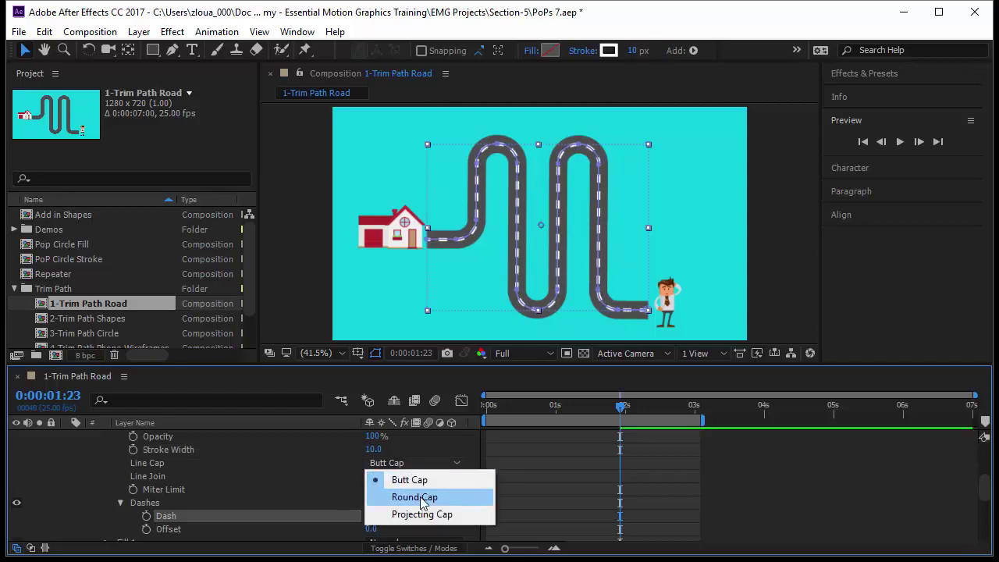
{"action": "left_click", "coordinate": [414, 495]}
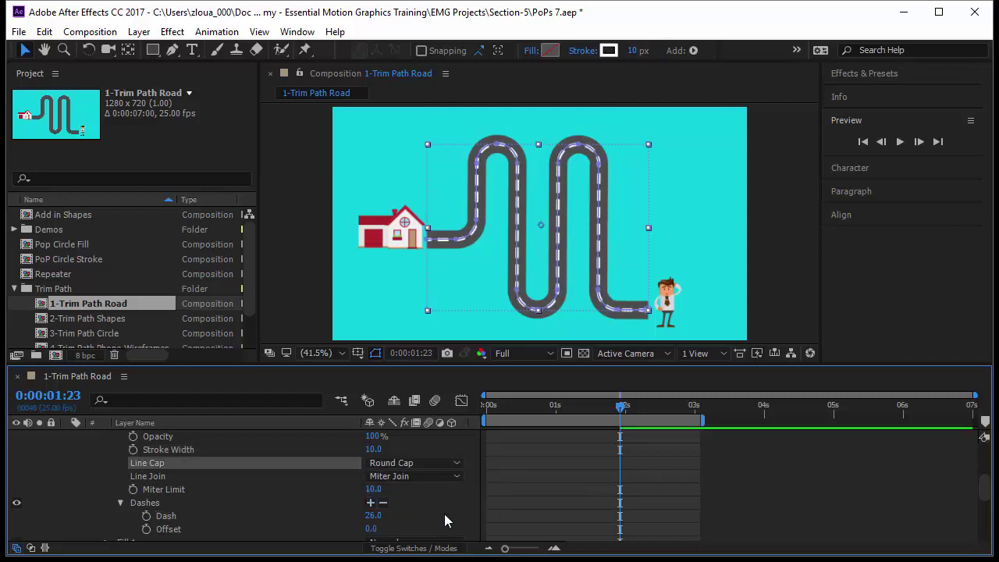
Step: Add a Gap to the Dots stroke's dashes, set it to 40, and deselect the layer to check the road markings
{"action": "left_click", "coordinate": [370, 503]}
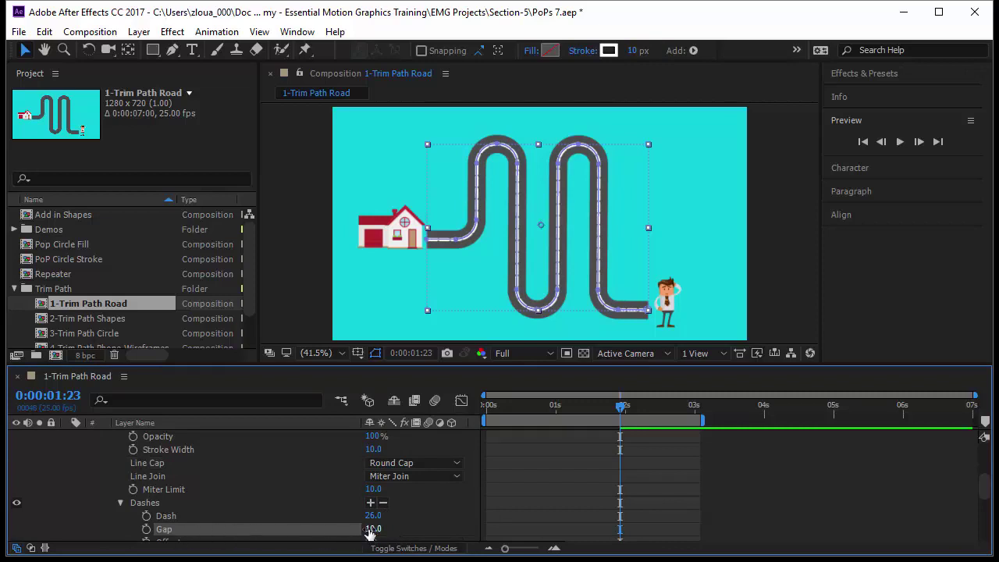
{"action": "left_click_drag", "start_coordinate": [371, 528], "coordinate": [391, 530]}
{"action": "left_click", "coordinate": [526, 529]}
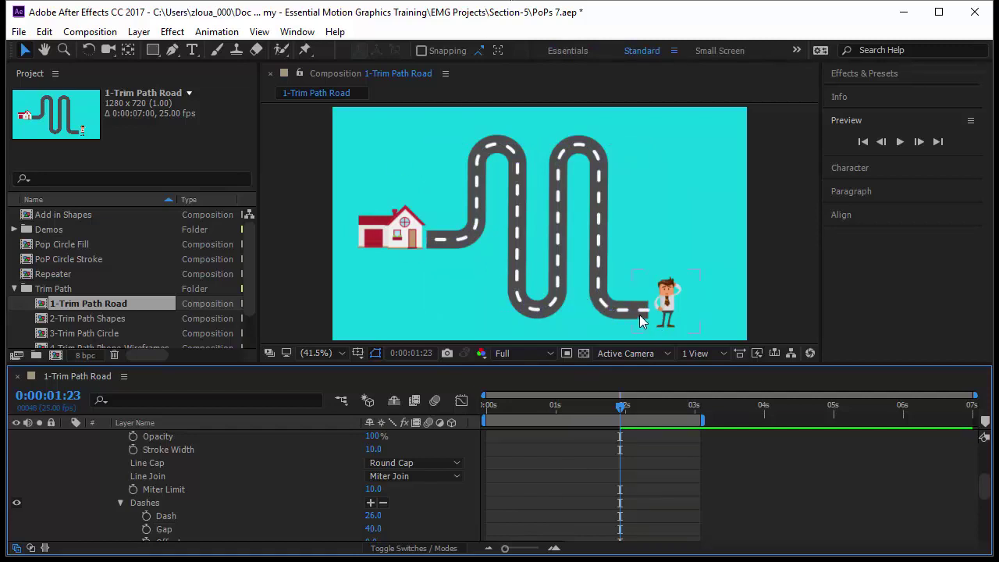
Step: Collapse the Dots layer's Stroke 1 and add Trim Paths to the layer's contents
{"action": "left_click", "coordinate": [502, 257]}
{"action": "scroll", "coordinate": [147, 492], "scroll_direction": "up", "scroll_amount": 3}
{"action": "left_click", "coordinate": [107, 476]}
{"action": "left_click", "coordinate": [226, 468]}
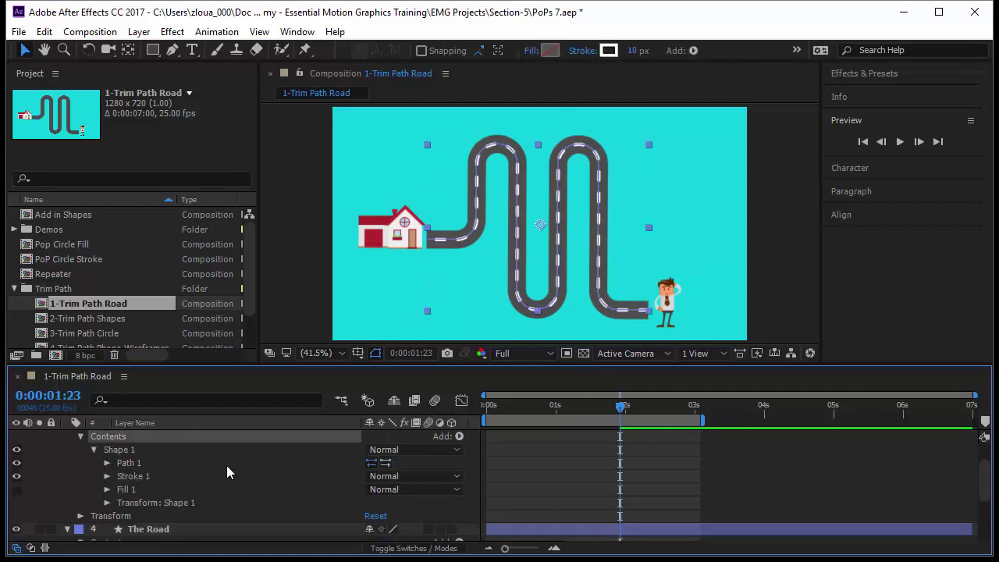
{"action": "left_click", "coordinate": [459, 436]}
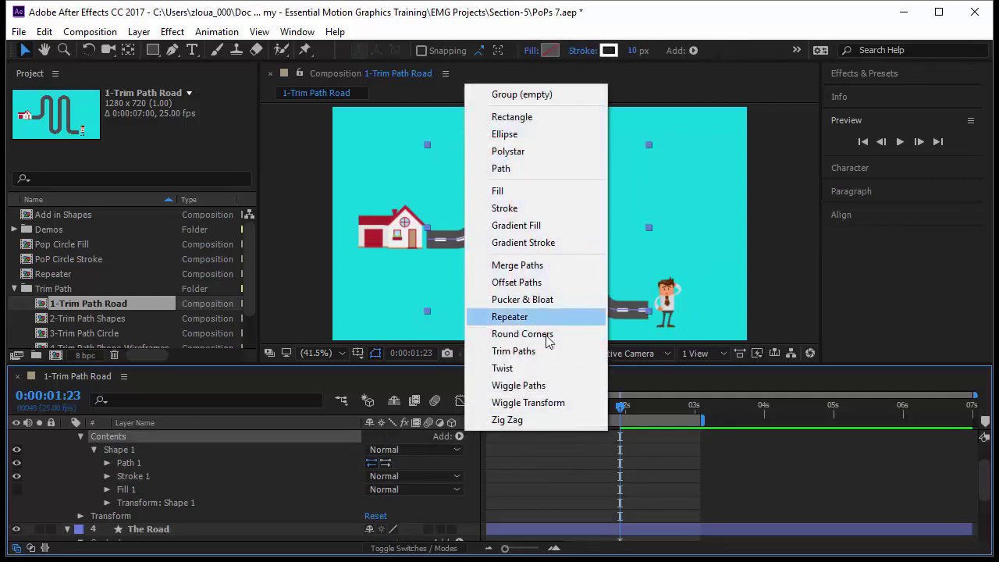
{"action": "left_click", "coordinate": [547, 352]}
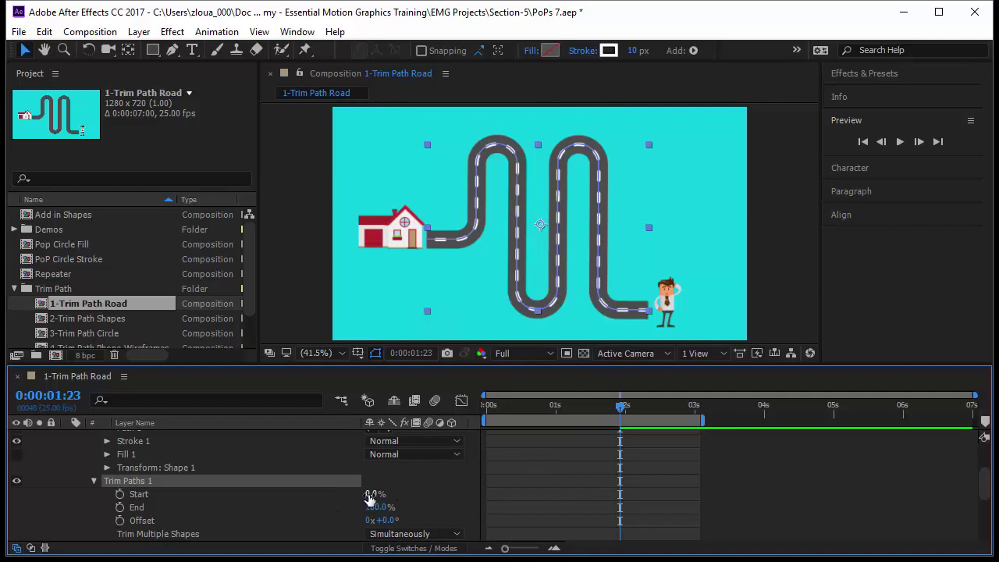
Step: Set the End of the Dots layer's Trim Paths to 10%, keeping Start at 0%
{"action": "left_click_drag", "start_coordinate": [378, 494], "coordinate": [331, 524]}
{"action": "key", "text": "ctrl+z"}
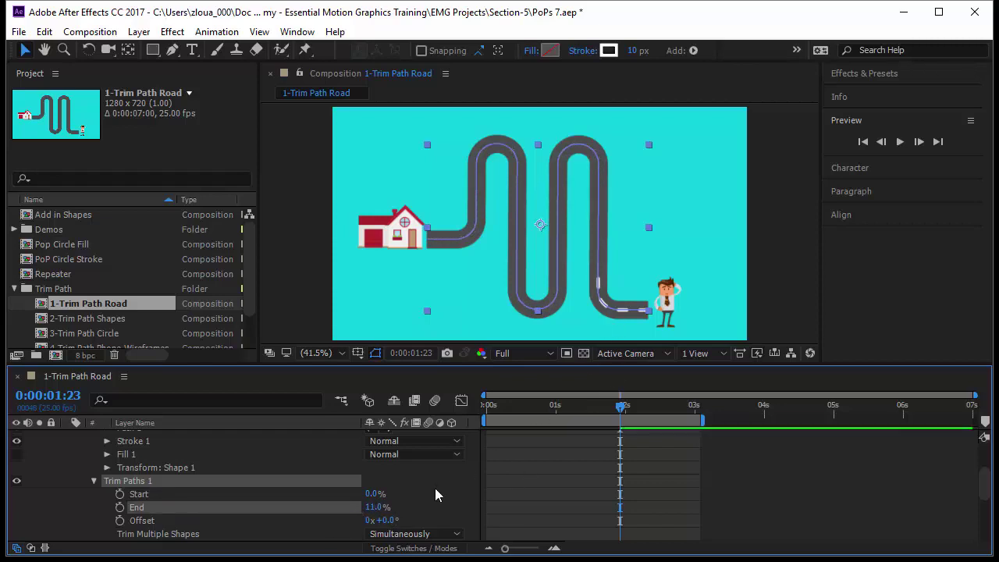
{"action": "left_click", "coordinate": [373, 508]}
{"action": "type", "text": "10"}
{"action": "key", "text": "Return"}
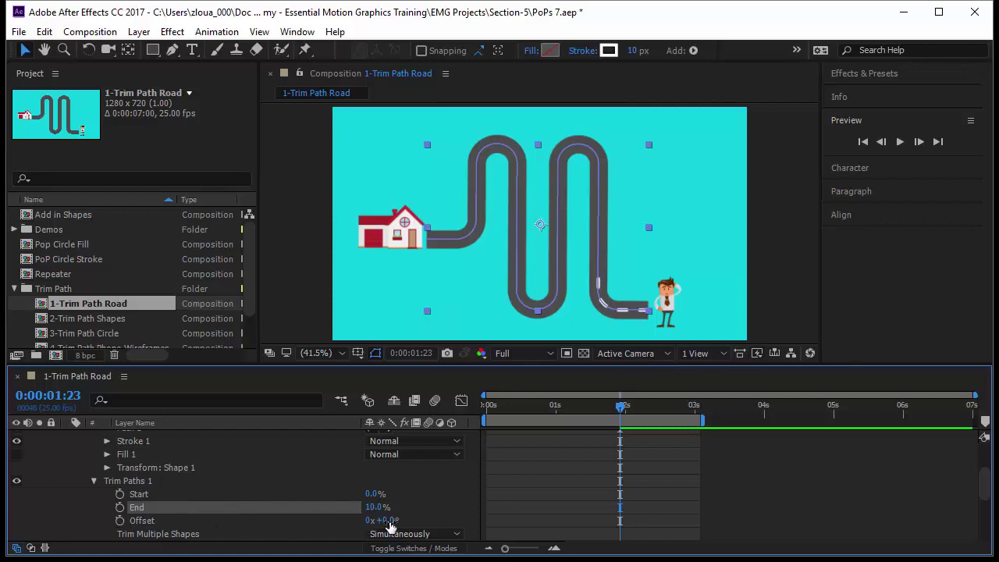
Step: Try out the Trim Paths Offset to slide the dashes along the road, and reset it to 0°
{"action": "left_click_drag", "start_coordinate": [391, 522], "coordinate": [489, 534]}
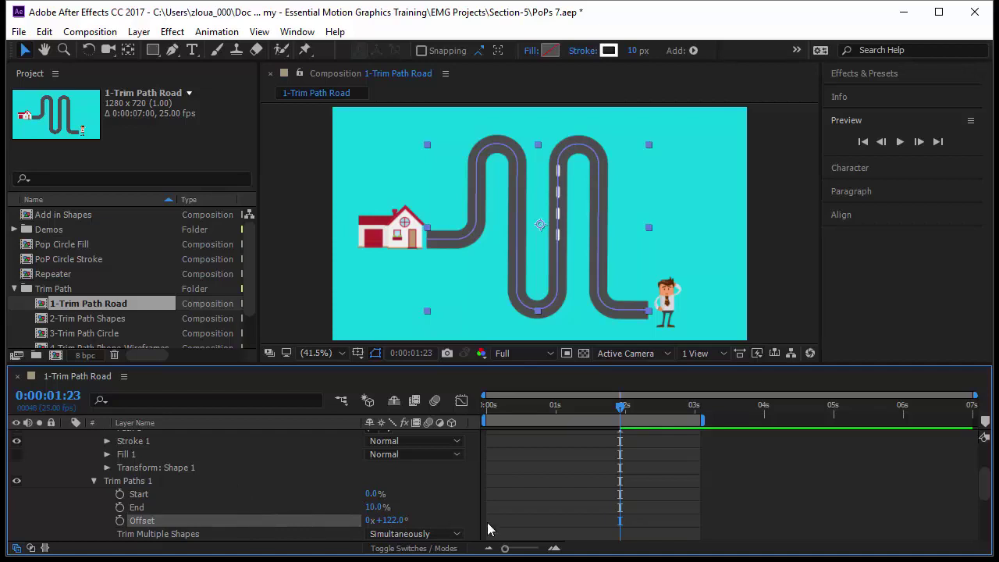
{"action": "left_click_drag", "start_coordinate": [400, 519], "coordinate": [574, 515]}
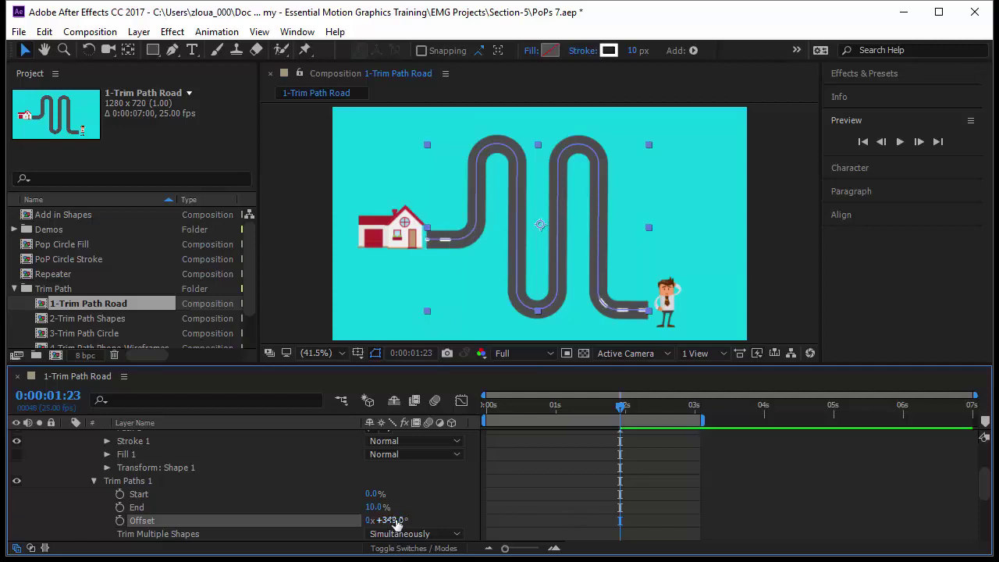
{"action": "left_click_drag", "start_coordinate": [396, 525], "coordinate": [400, 520]}
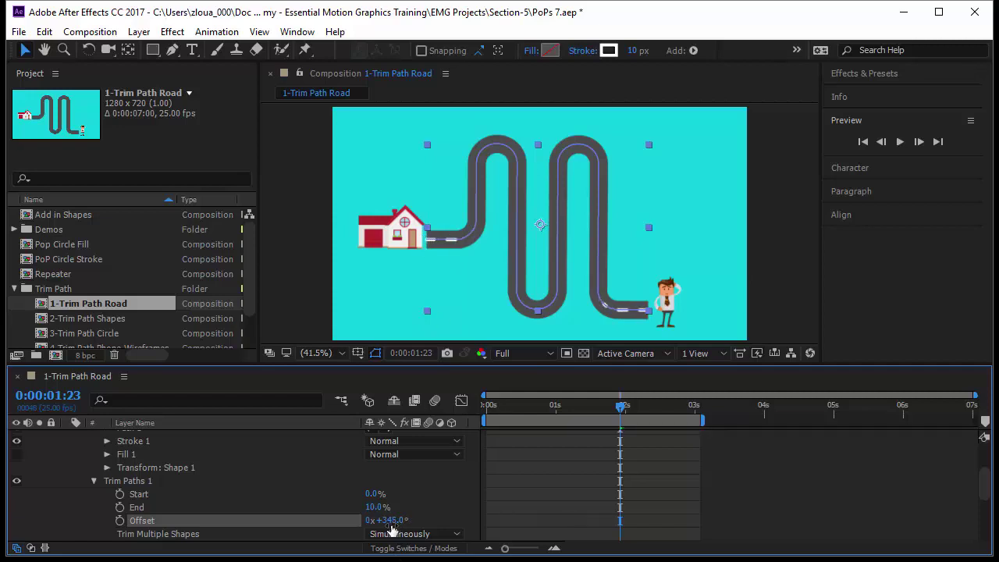
{"action": "left_click", "coordinate": [390, 521]}
{"action": "type", "text": "0"}
{"action": "key", "text": "Return"}
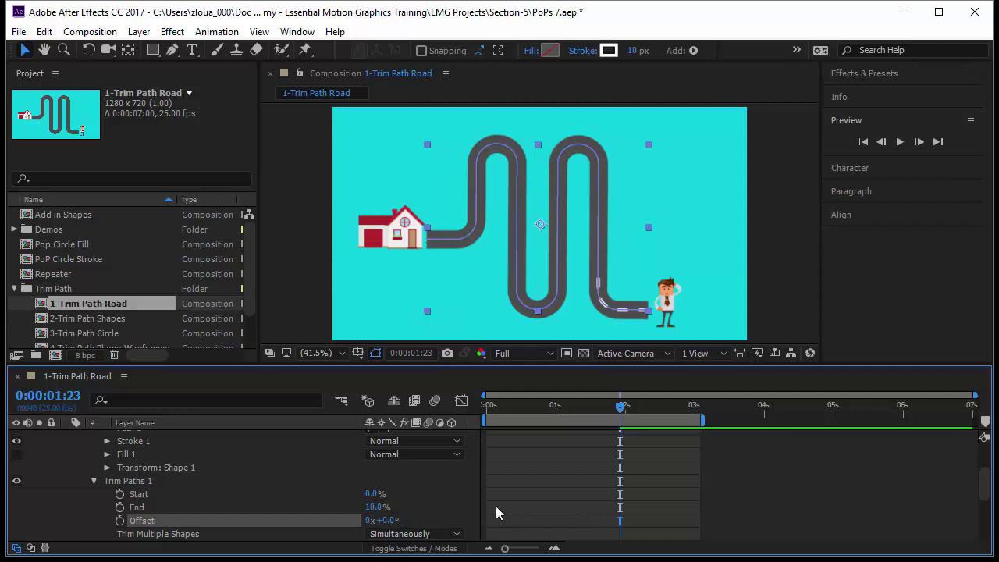
Step: Preview the road's growth from the start to 0:00:02:11 and extend the work area to the end of the composition
{"action": "left_click_drag", "start_coordinate": [624, 410], "coordinate": [485, 405]}
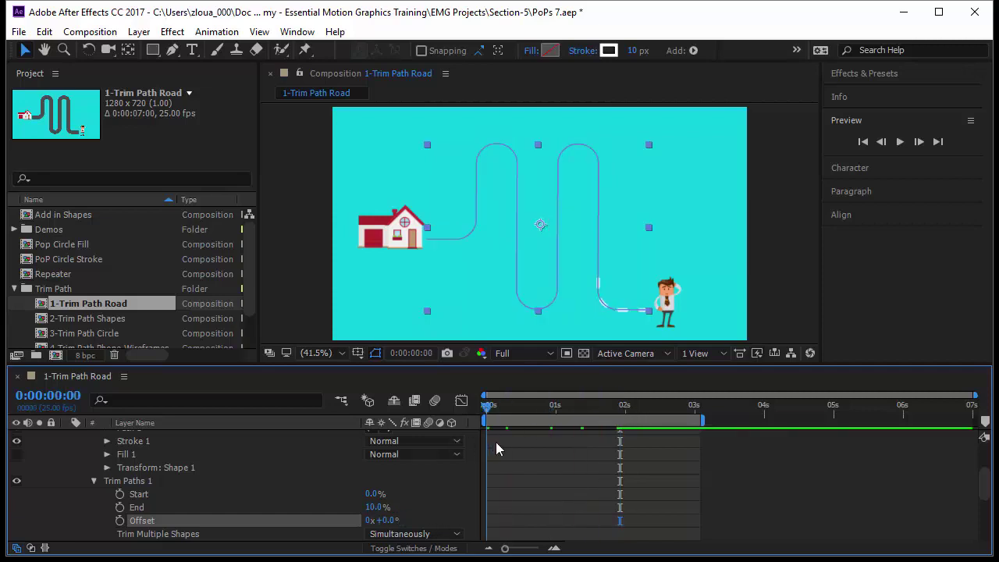
{"action": "key", "text": "space"}
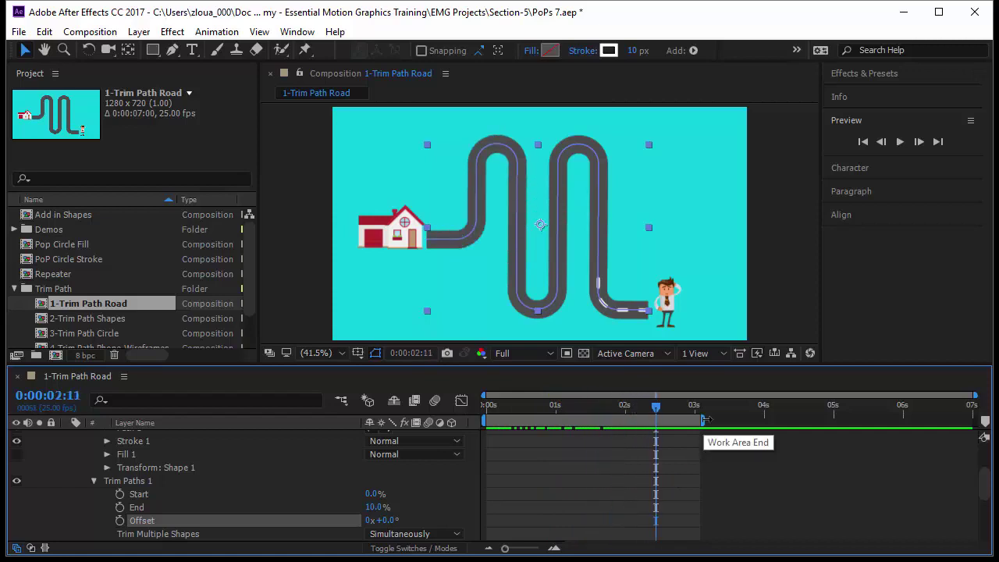
{"action": "left_click_drag", "start_coordinate": [705, 420], "coordinate": [975, 420]}
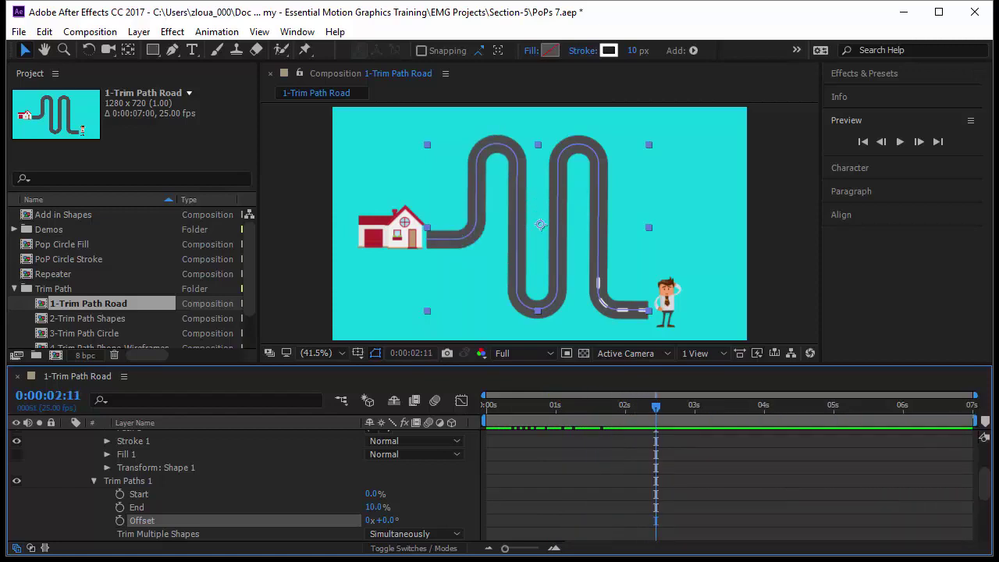
Step: Keyframe the Dots Trim Paths End at 0% on 0:00:02:11 and at 10% on 0:00:02:17
{"action": "left_click", "coordinate": [120, 508]}
{"action": "left_click_drag", "start_coordinate": [349, 507], "coordinate": [331, 511]}
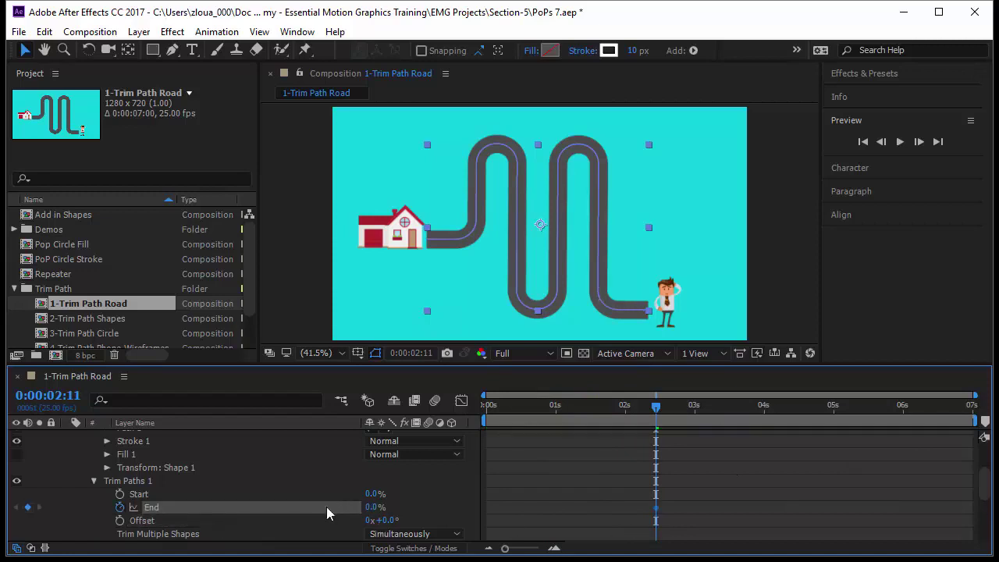
{"action": "left_click_drag", "start_coordinate": [654, 418], "coordinate": [673, 416]}
{"action": "left_click", "coordinate": [373, 508]}
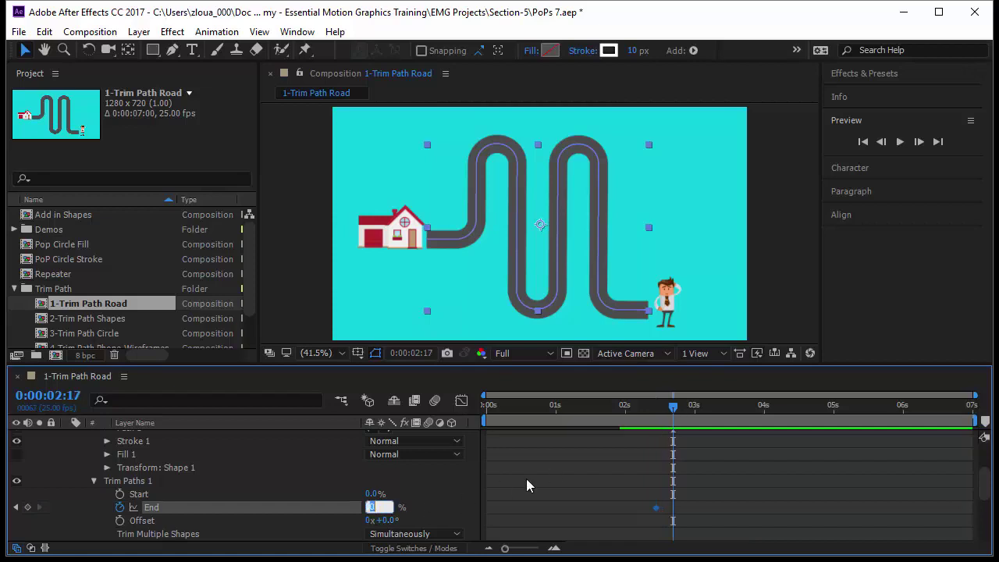
{"action": "type", "text": "10"}
{"action": "key", "text": "Return"}
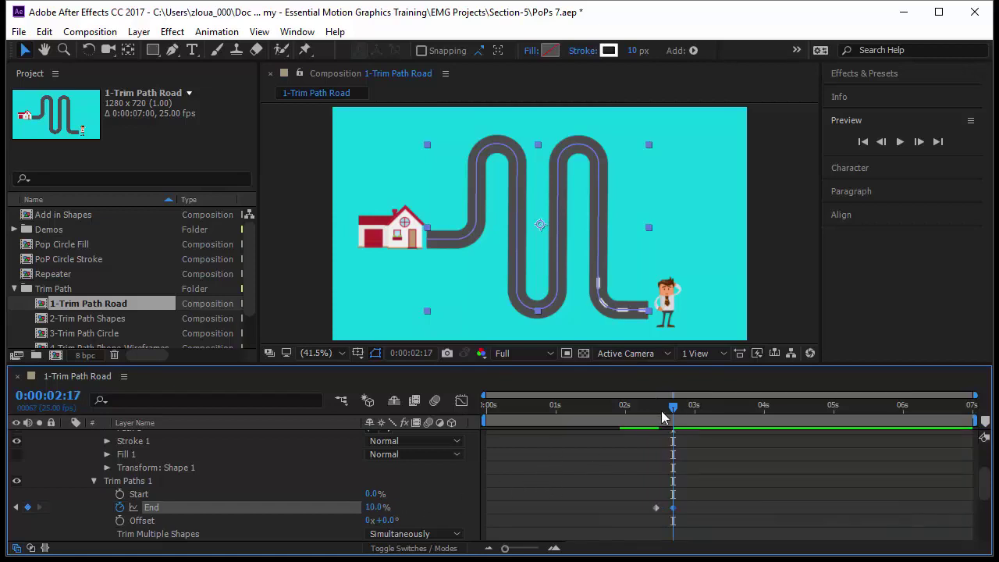
Step: Keyframe the Dots Trim Paths Offset at 0° on 0:00:02:17 and at 2x+1.0° on 0:00:06:00
{"action": "left_click_drag", "start_coordinate": [674, 410], "coordinate": [676, 440]}
{"action": "left_click", "coordinate": [120, 521]}
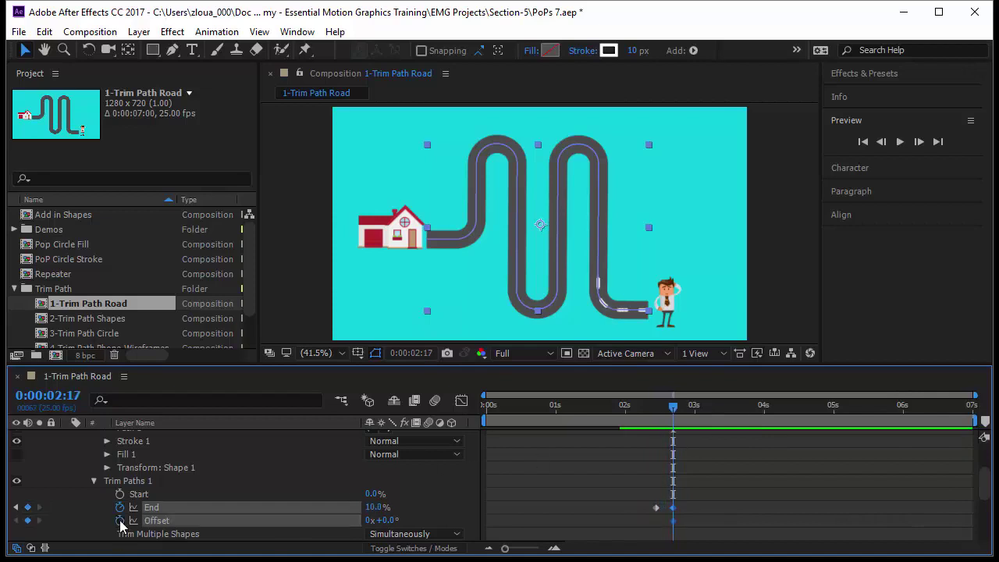
{"action": "left_click_drag", "start_coordinate": [676, 408], "coordinate": [906, 428]}
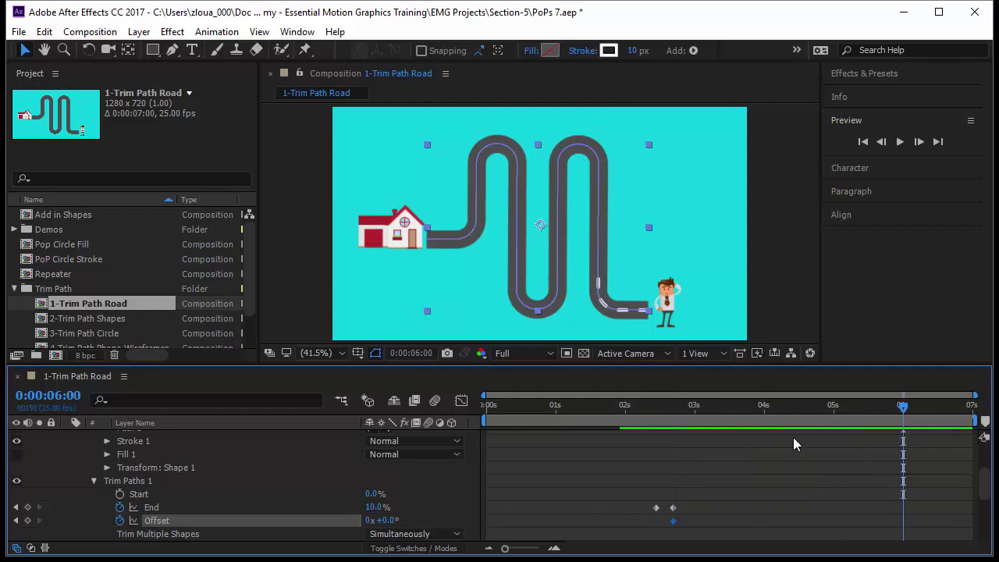
{"action": "left_click_drag", "start_coordinate": [388, 525], "coordinate": [941, 510]}
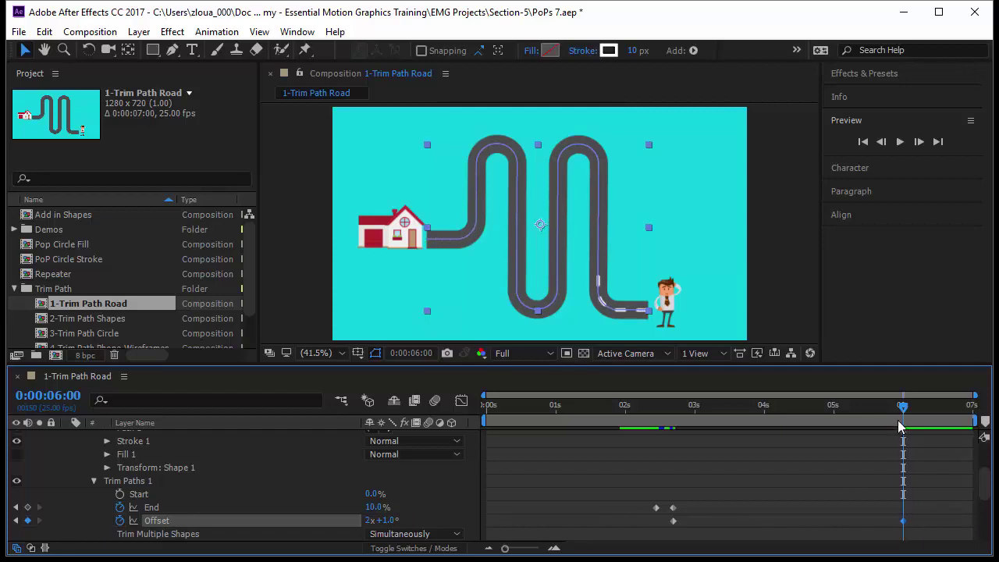
Step: Preview the road and dots animation from the beginning of the composition
{"action": "left_click_drag", "start_coordinate": [905, 410], "coordinate": [486, 406]}
{"action": "left_click", "coordinate": [660, 445]}
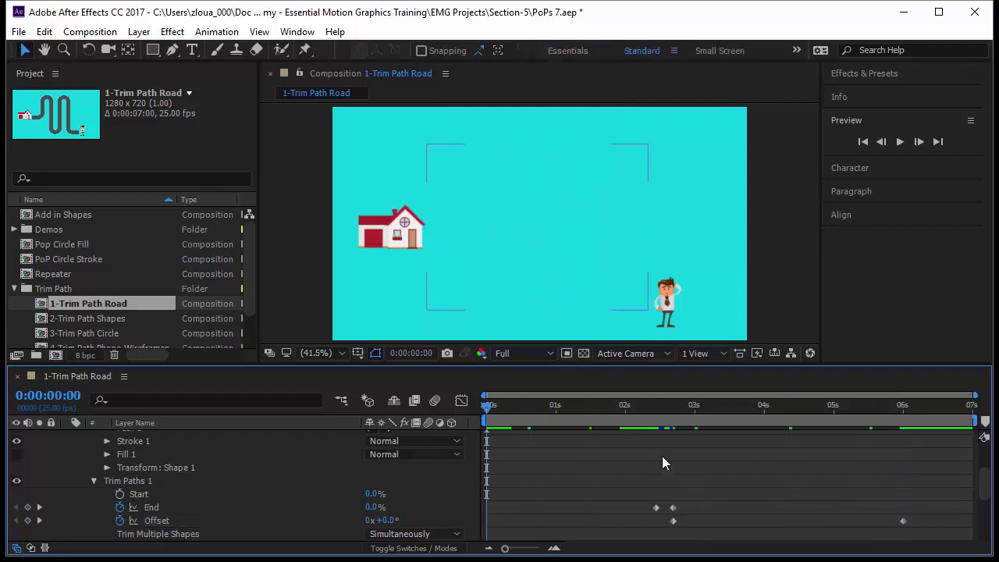
{"action": "key", "text": "space"}
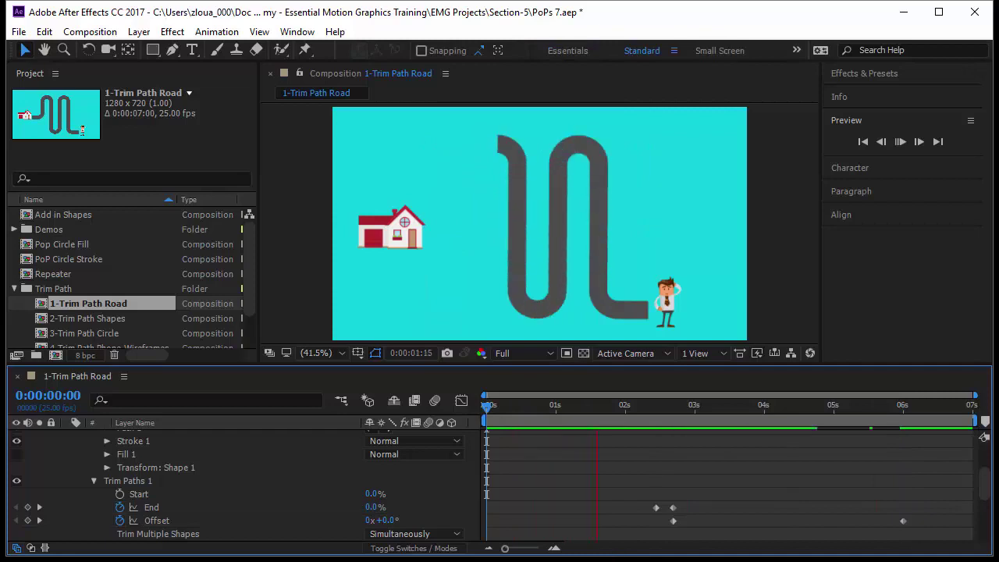